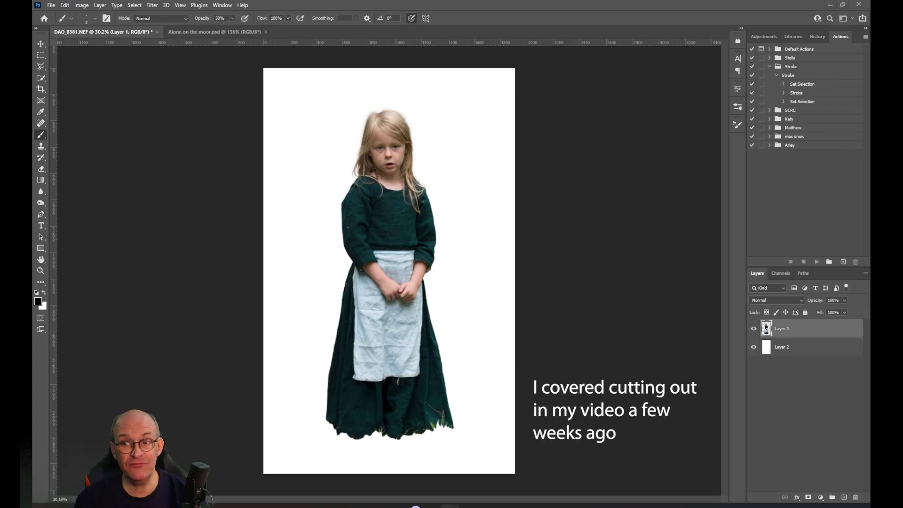
Duplicate the girl's Layer 1 and rename the copy 'Girl copy'
drag(818, 334, 845, 496)
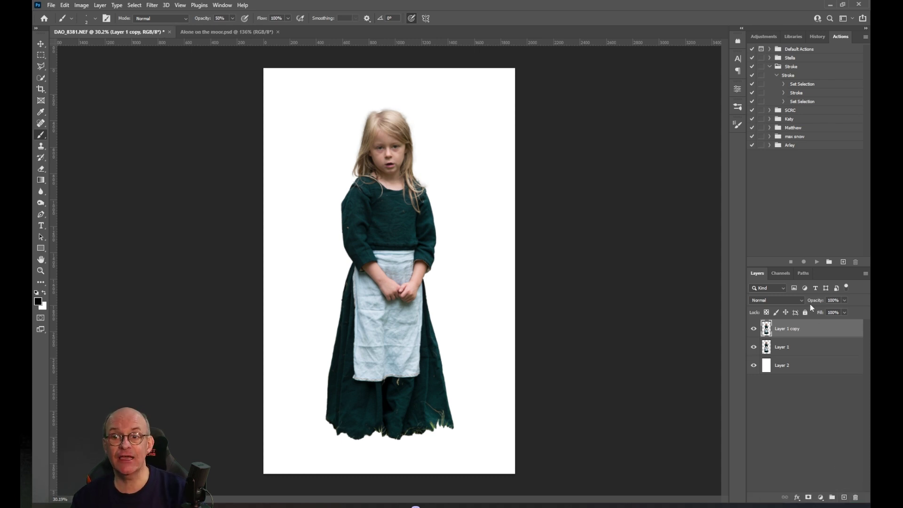
double_click(781, 329)
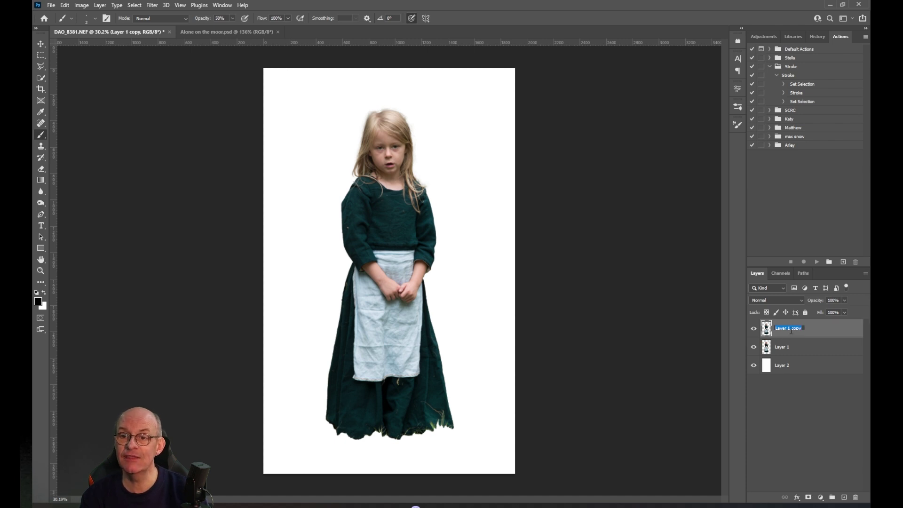
key(BackSpace)
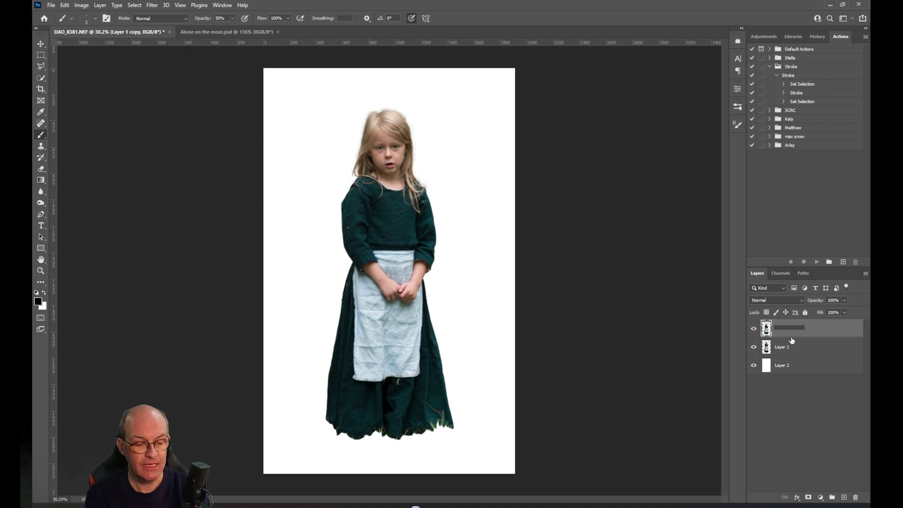
text(Girl)
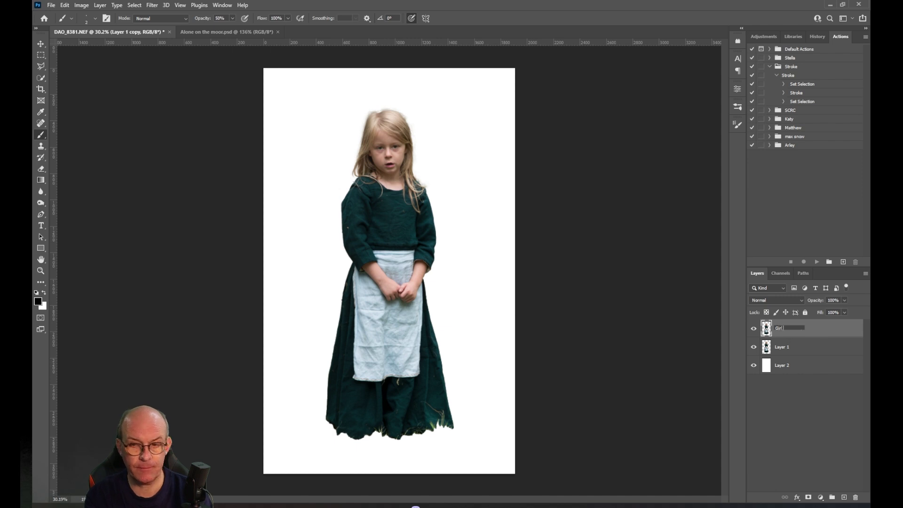
text( coo)
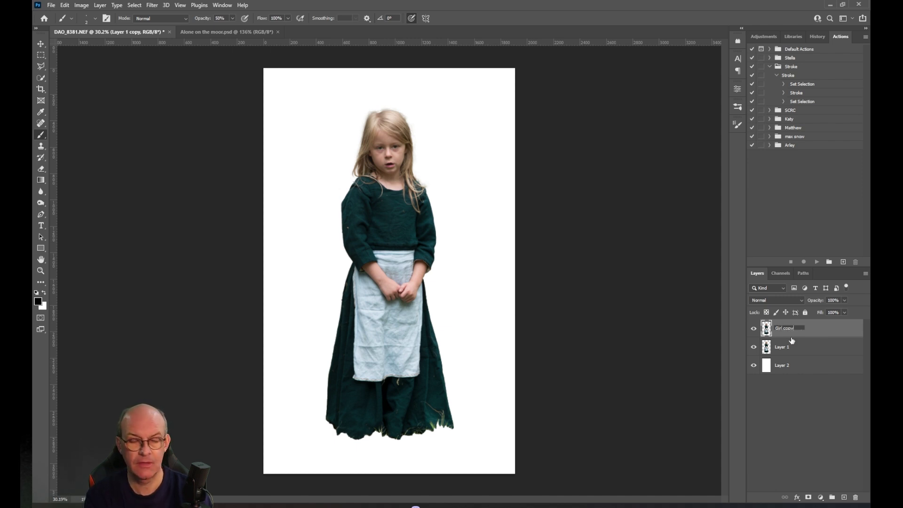
text(y)
click(824, 416)
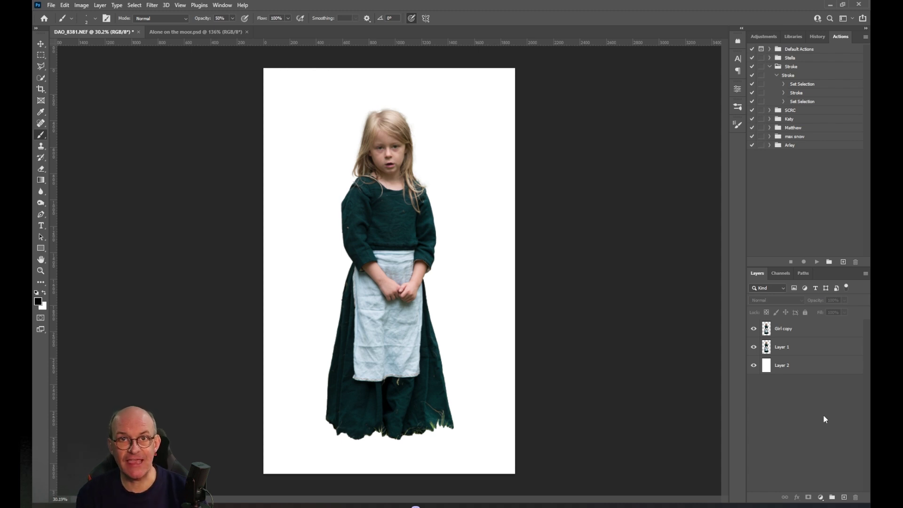
Copy the windblown blonde hair photo from the Google Images preview to the clipboard
scroll(354, 153, up, 3)
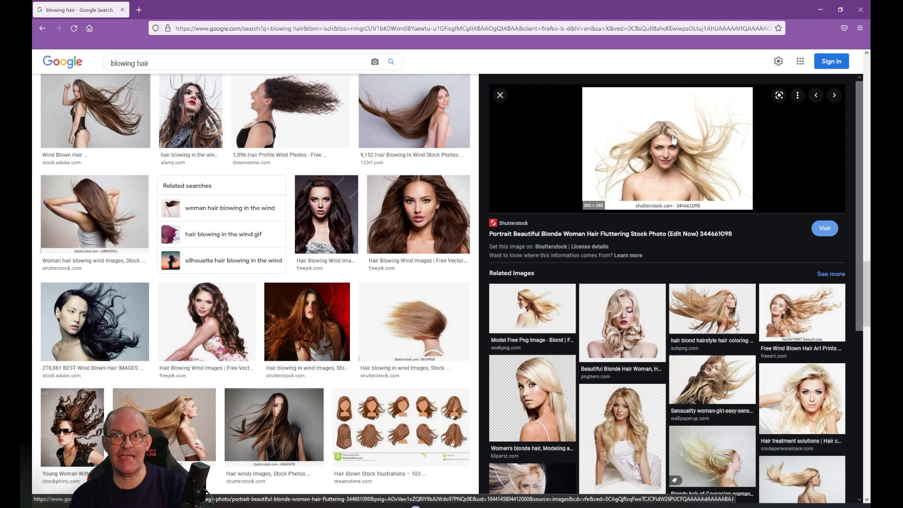
right_click(674, 139)
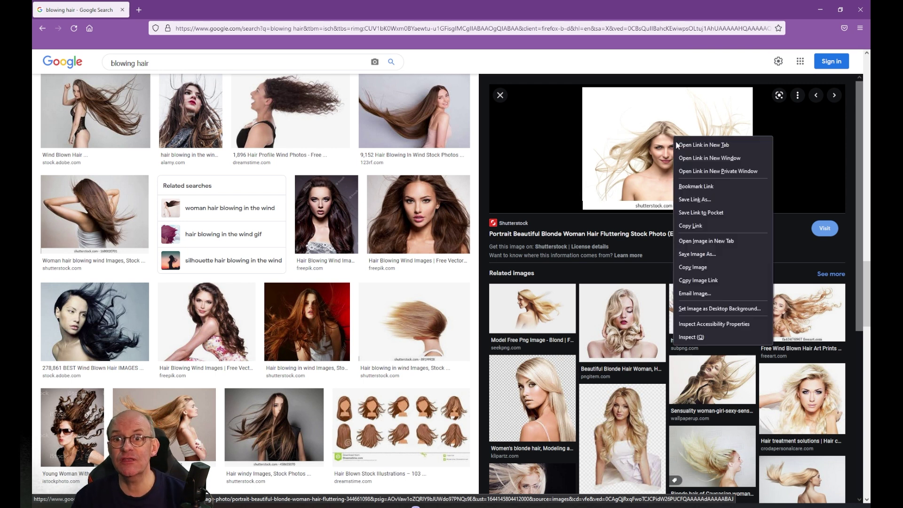
click(692, 268)
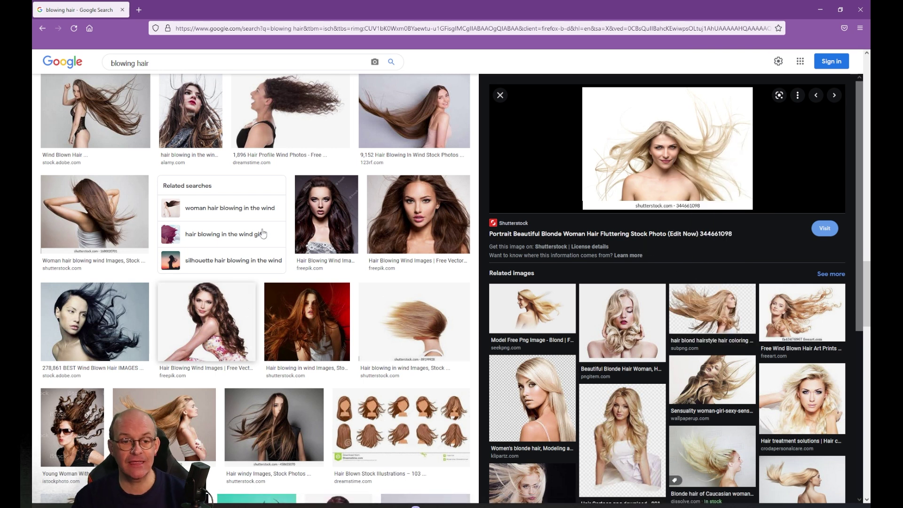
Back in Photoshop, paste the hair photo as Layer 3 and centre the view on the girl's face
click(825, 15)
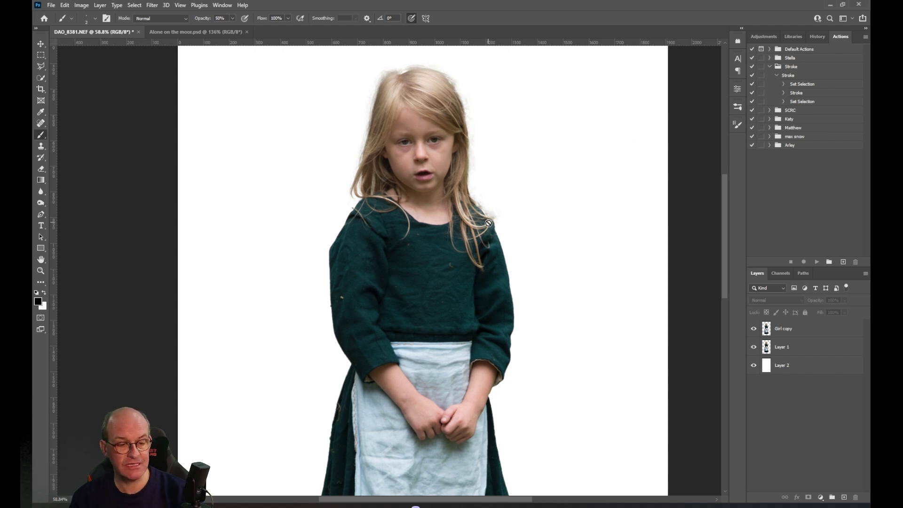
key(ctrl+v)
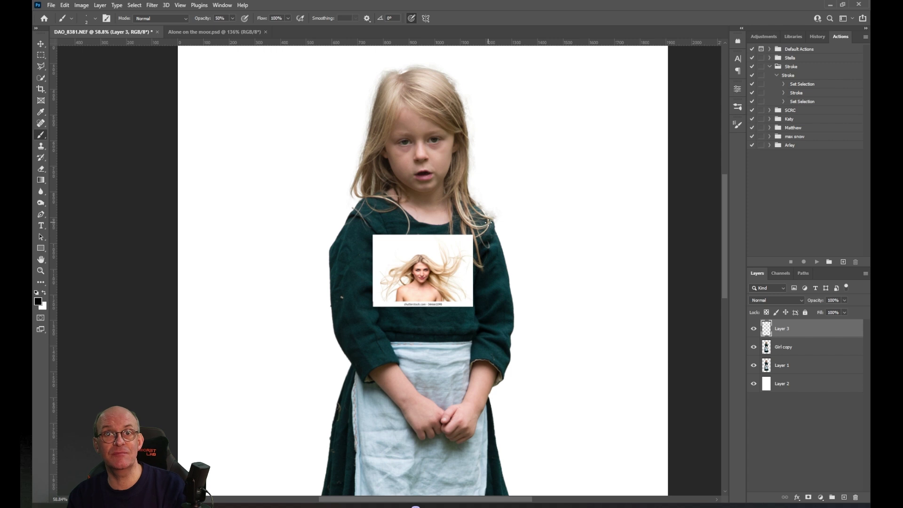
scroll(446, 134, up, 3)
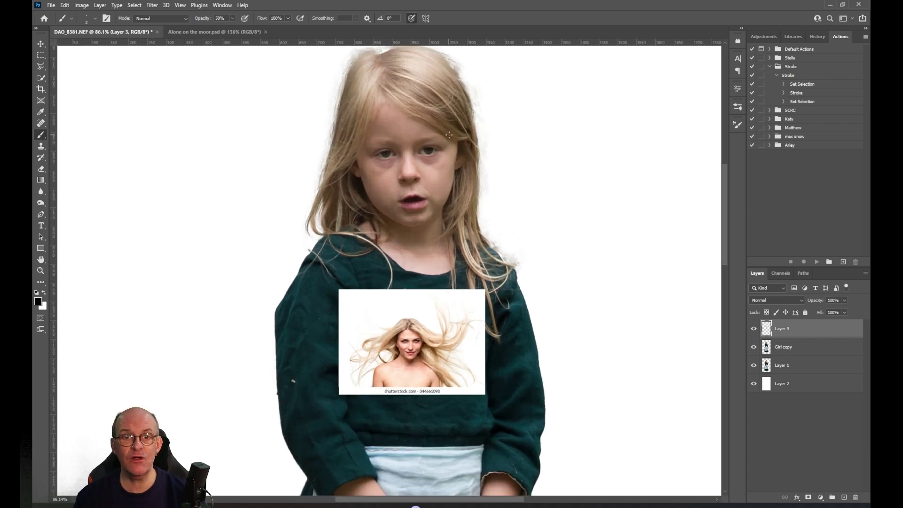
drag(548, 193, 555, 276)
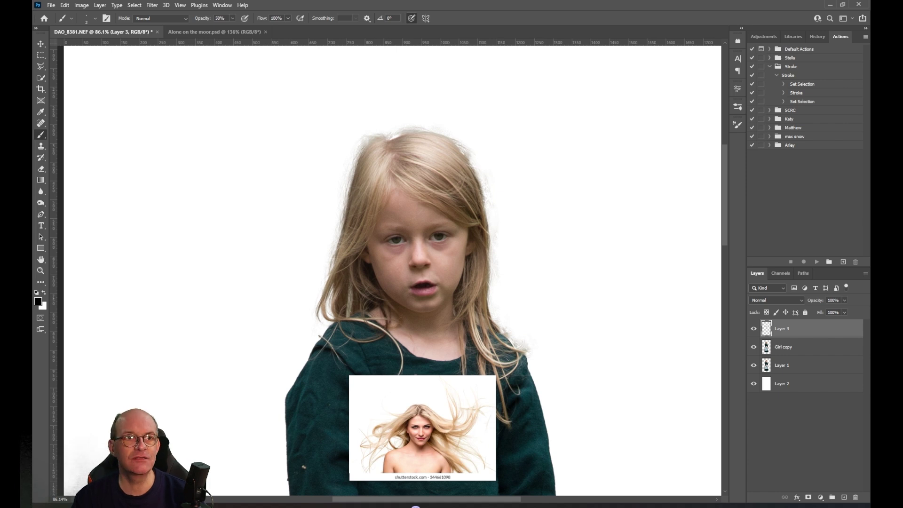
Move the hair photo over the girl's face and lower it to 37% opacity for transforming
key(v)
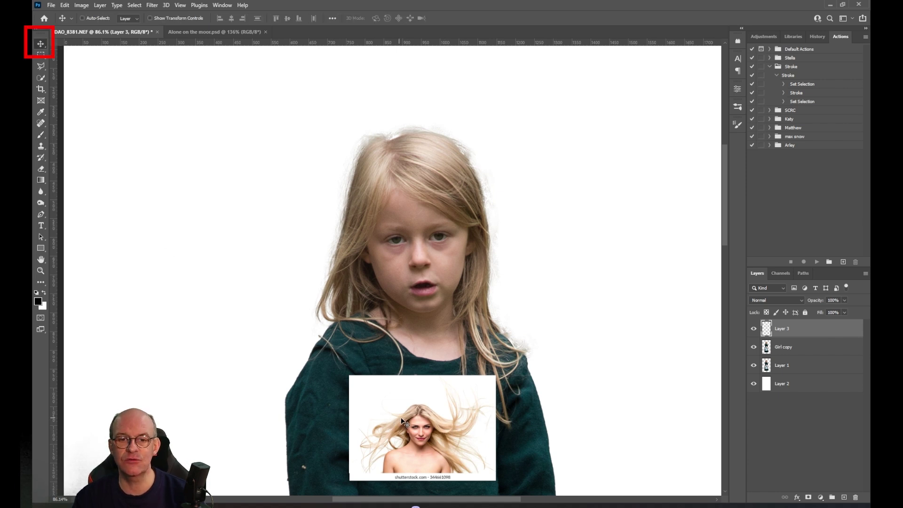
drag(402, 421, 362, 219)
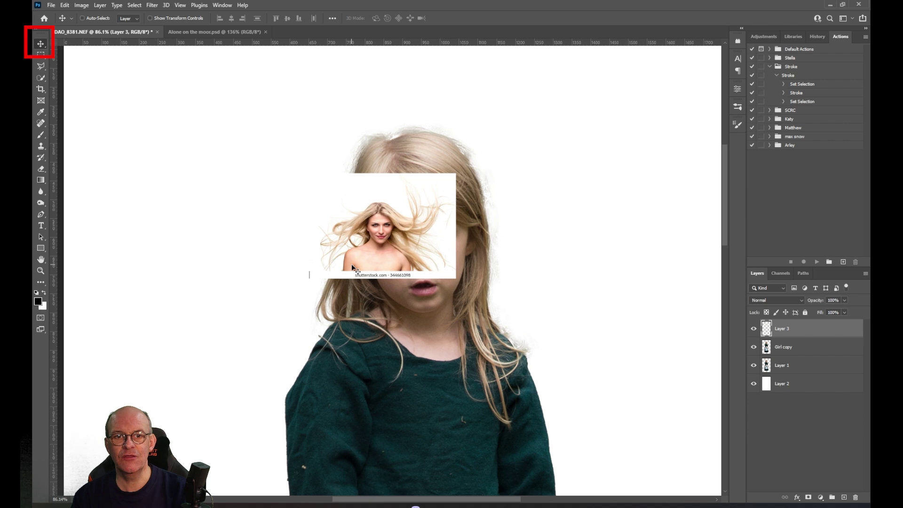
key(ctrl+t)
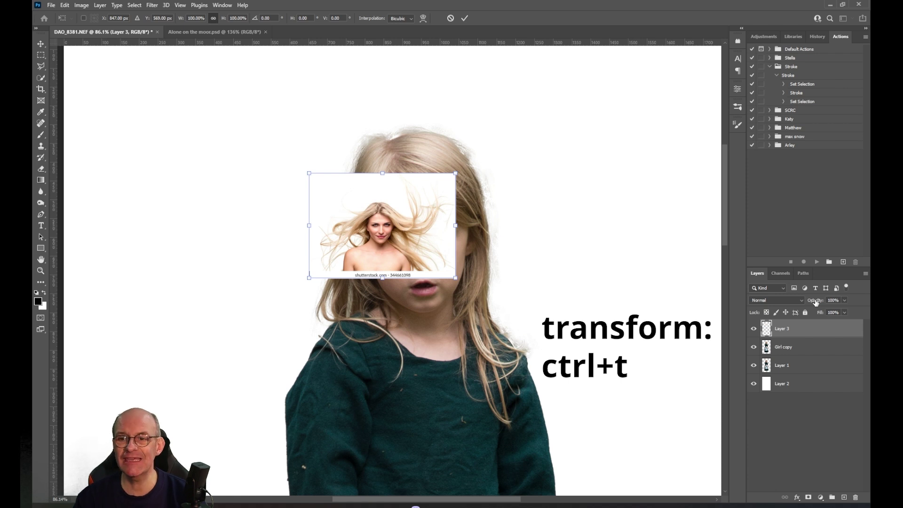
drag(816, 303, 788, 308)
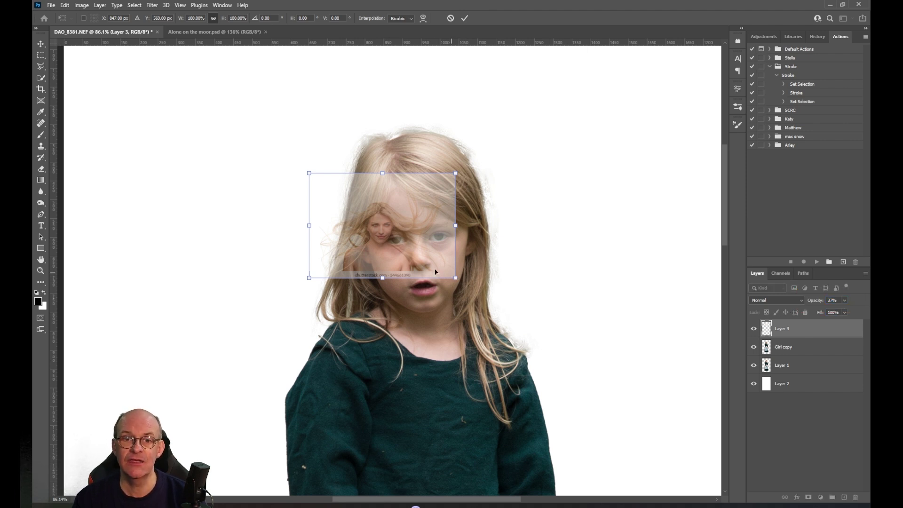
Scale the hair photo over four times until the heads align, then restore 100% opacity
drag(456, 279, 637, 408)
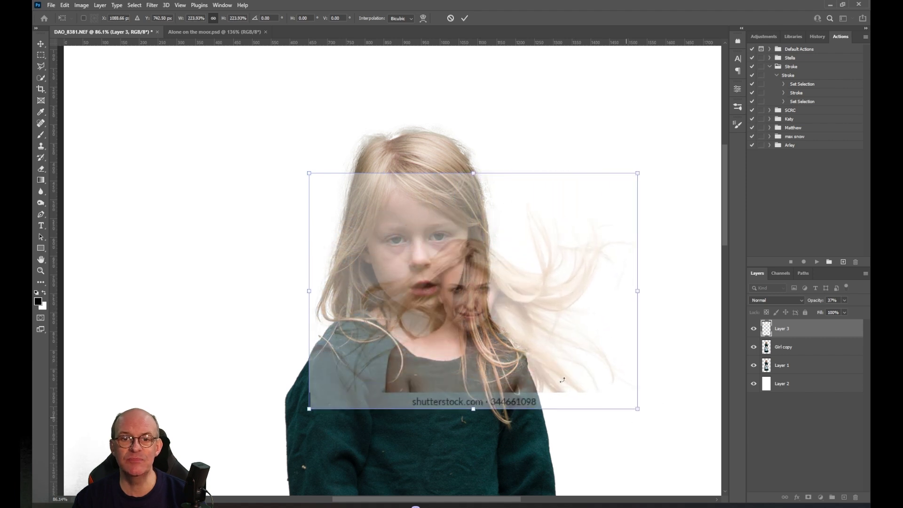
drag(479, 336, 421, 273)
drag(581, 354, 736, 462)
drag(596, 373, 489, 301)
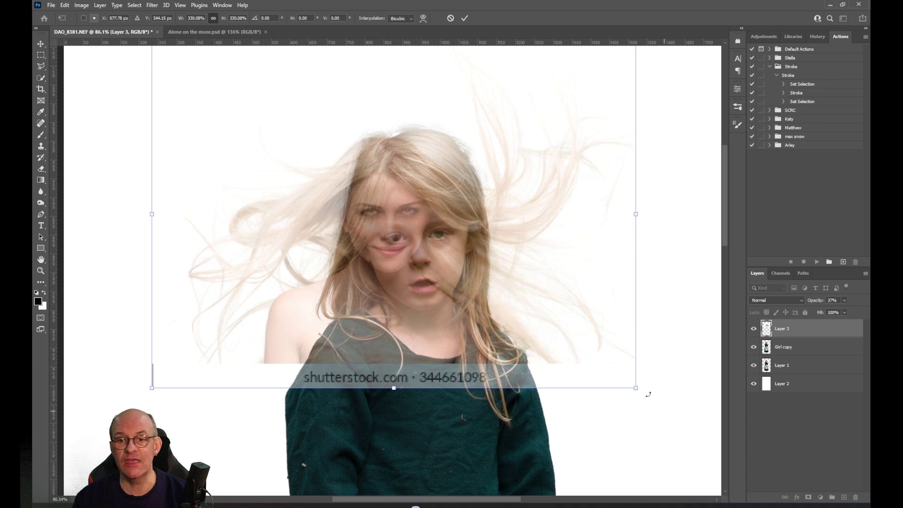
drag(636, 388, 584, 334)
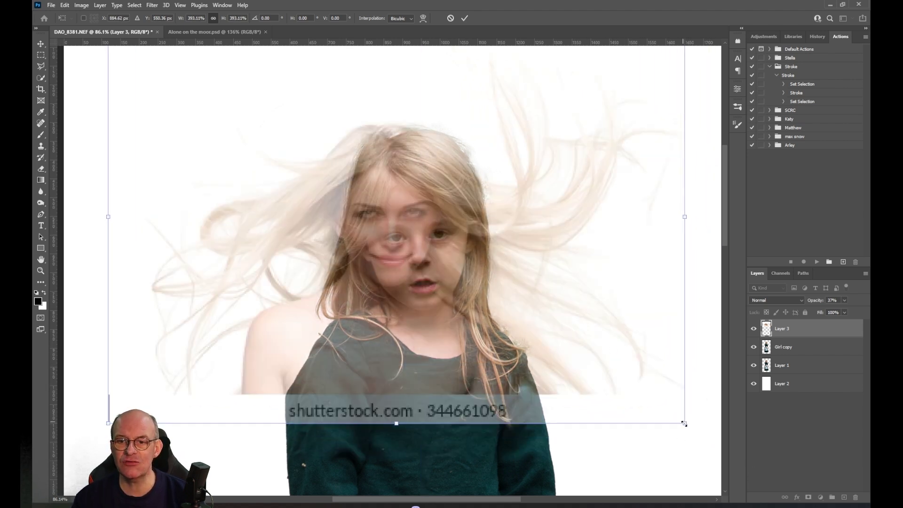
drag(685, 423, 727, 450)
key(ctrl+0)
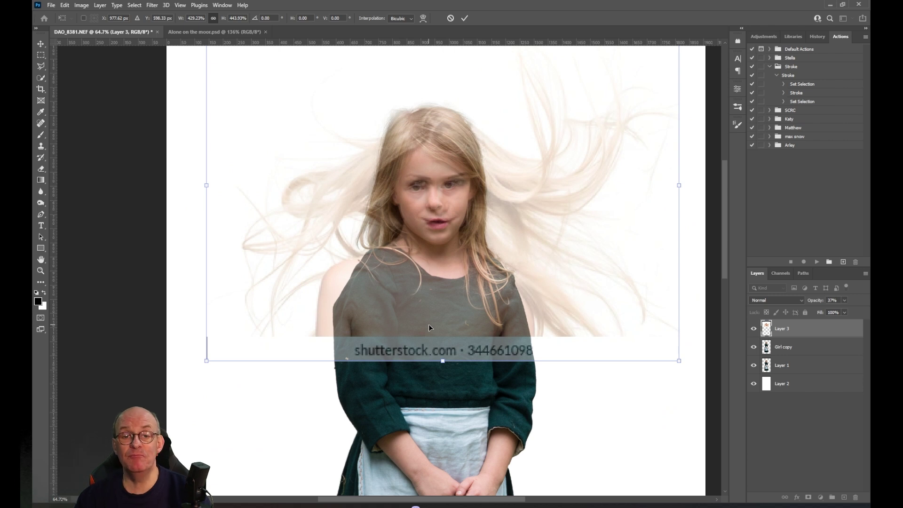
key(Return)
key(0)
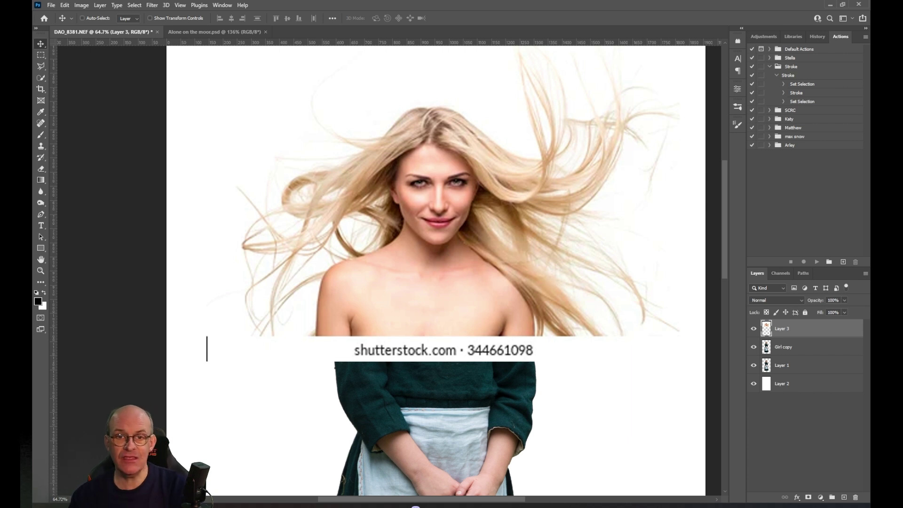
Mask Layer 3 and paint black with a size-50, 100% brush over the woman's face and shoulder
click(809, 498)
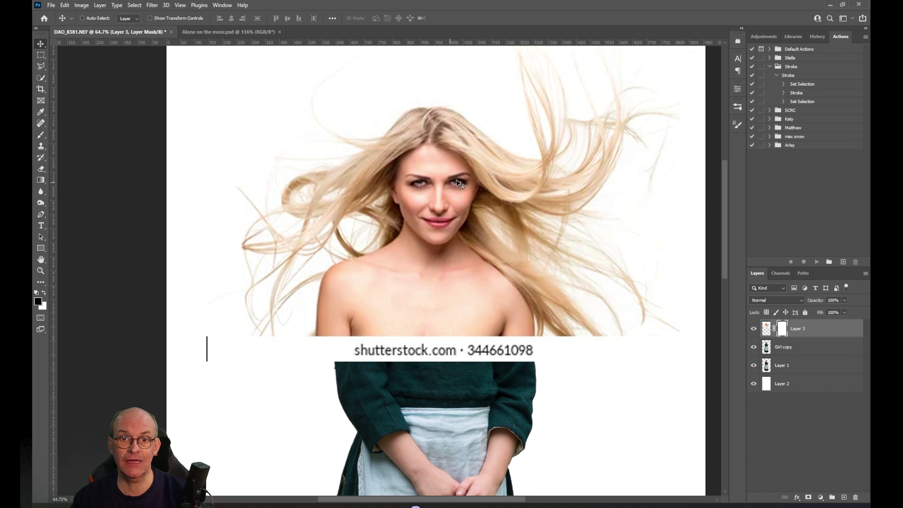
key(b)
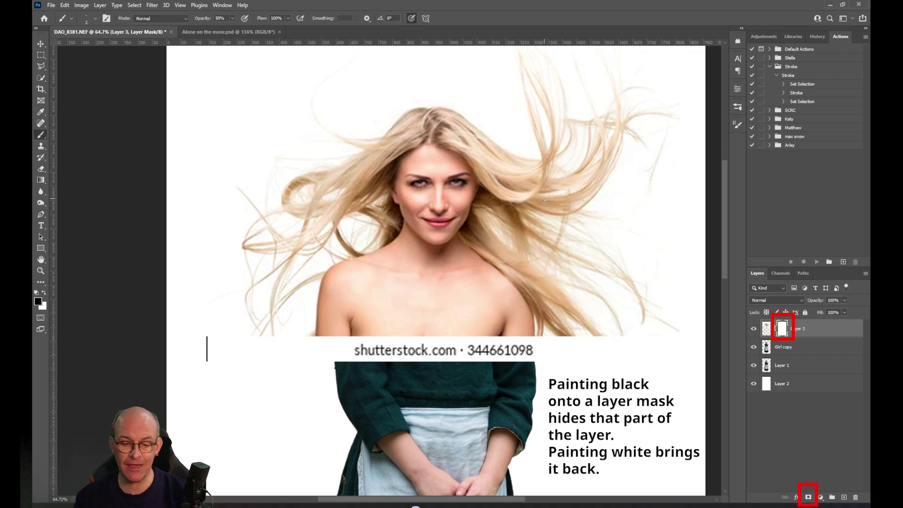
key(bracketright)
key(bracketright)
key(bracketright)
key(bracketright)
key(bracketright)
key(bracketright)
key(bracketright)
key(bracketright)
key(bracketright)
key(bracketright)
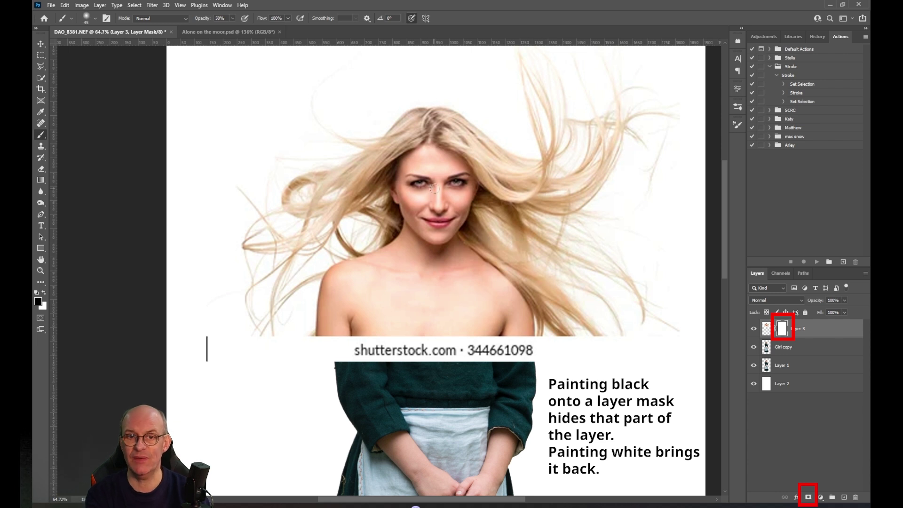
key(bracketright)
key(bracketright)
key(0)
mouse_move(448, 194)
mouse_down()
mouse_move(428, 168)
mouse_move(443, 175)
mouse_move(442, 164)
mouse_move(430, 161)
mouse_move(458, 196)
mouse_move(419, 186)
mouse_move(433, 177)
mouse_move(425, 179)
mouse_move(470, 230)
mouse_move(389, 213)
mouse_move(468, 269)
mouse_move(477, 265)
mouse_move(509, 327)
mouse_move(488, 302)
mouse_move(558, 376)
mouse_move(450, 343)
mouse_move(323, 324)
mouse_move(438, 366)
mouse_move(312, 349)
mouse_up()
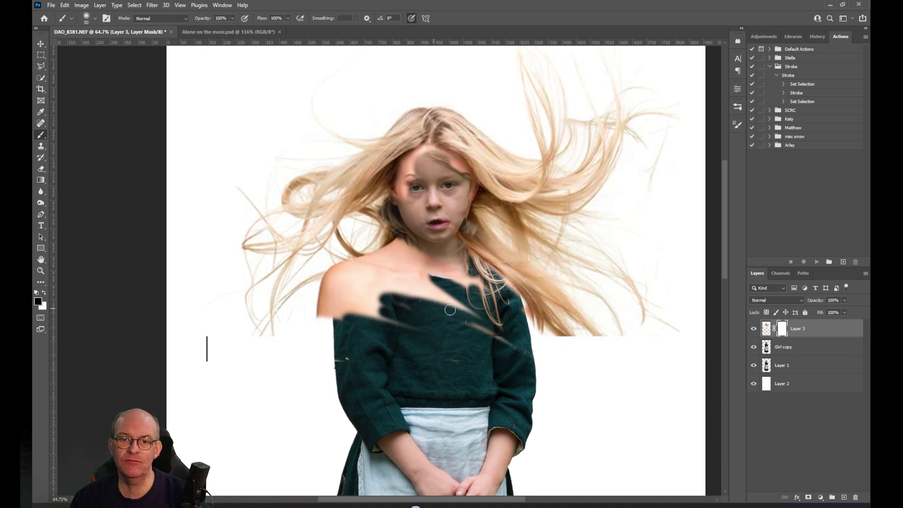
mouse_move(450, 310)
mouse_down()
mouse_move(473, 281)
mouse_move(427, 259)
mouse_up()
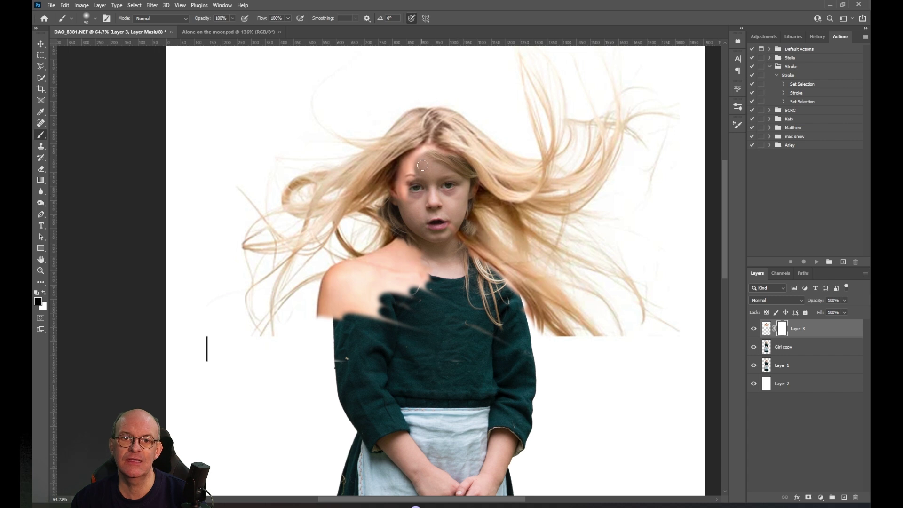
drag(414, 231, 338, 320)
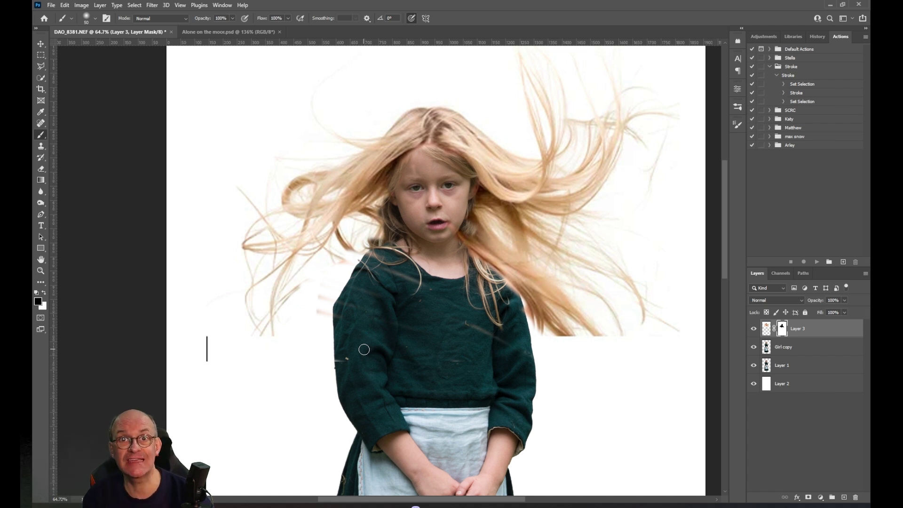
Add an empty layer and sample the beige hair tone as the foreground colour, viewing at 185%
key(ctrl+shift+alt+n)
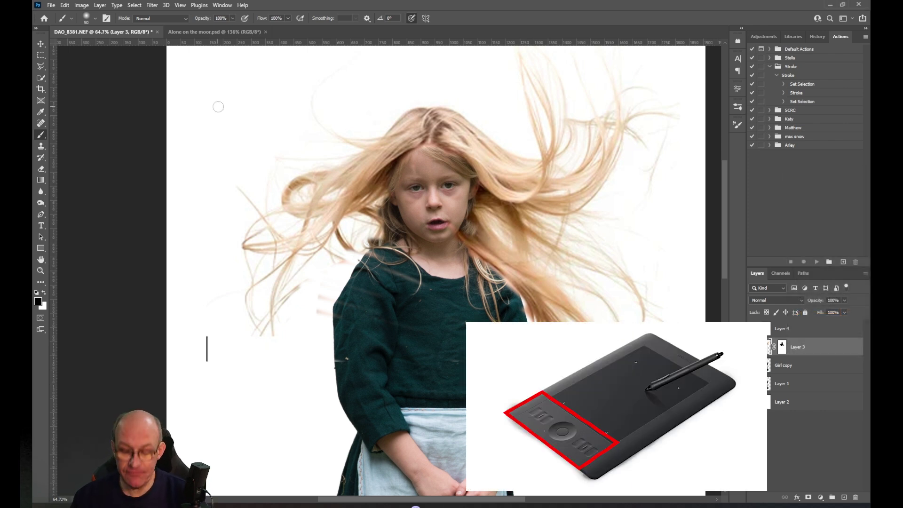
key(alt)
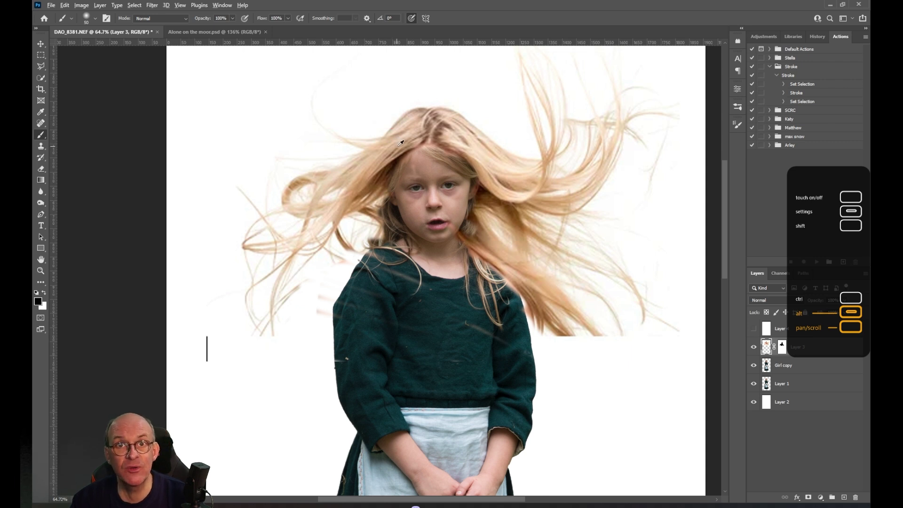
alt+click(420, 145)
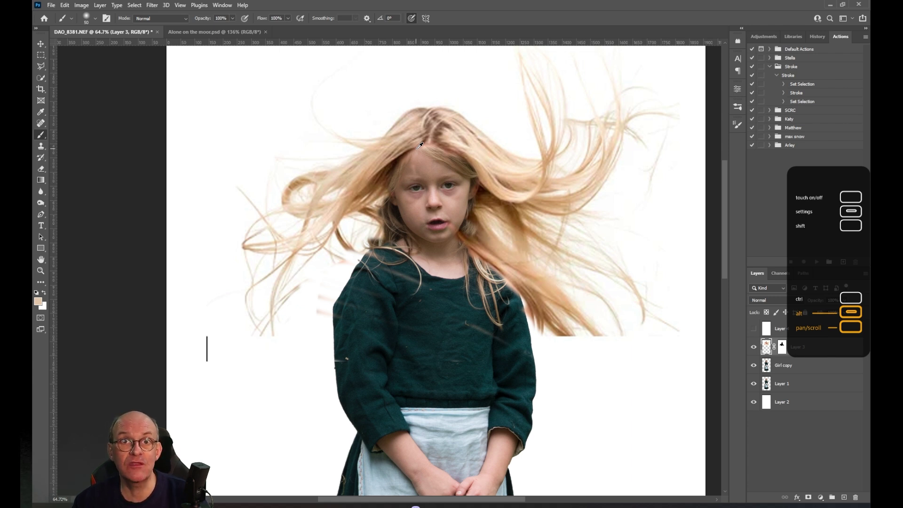
scroll(400, 178, right, 2)
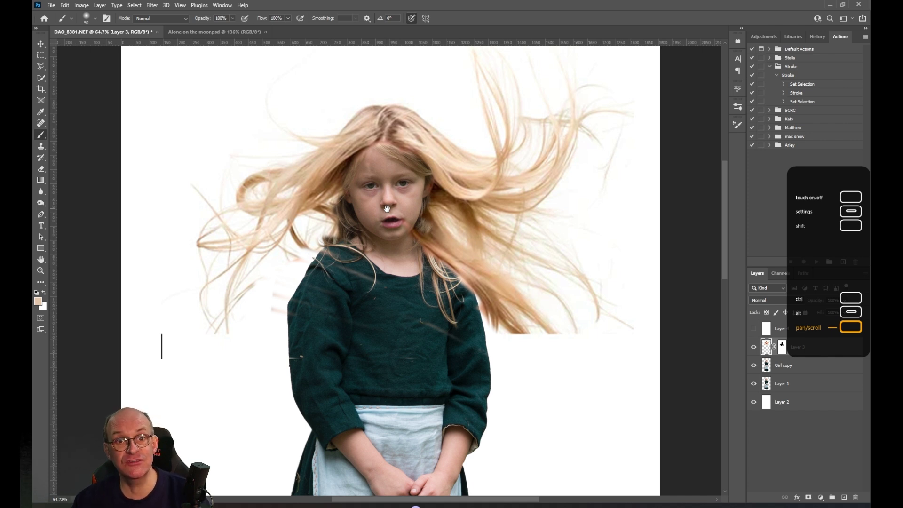
scroll(399, 172, up, 3)
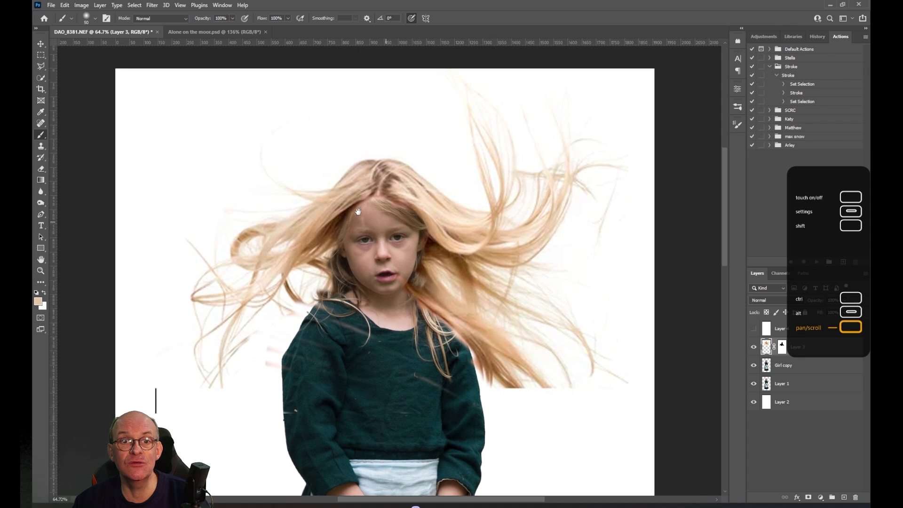
scroll(358, 212, down, 8)
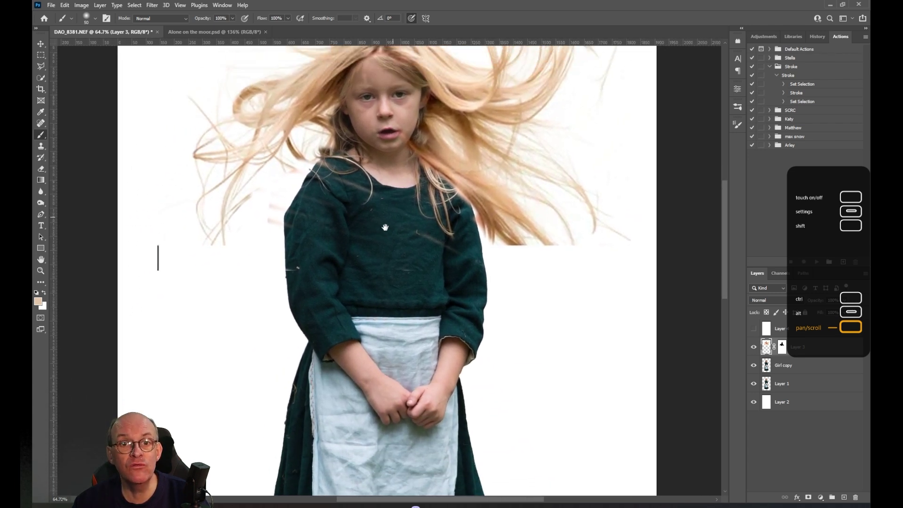
scroll(385, 227, up, 5)
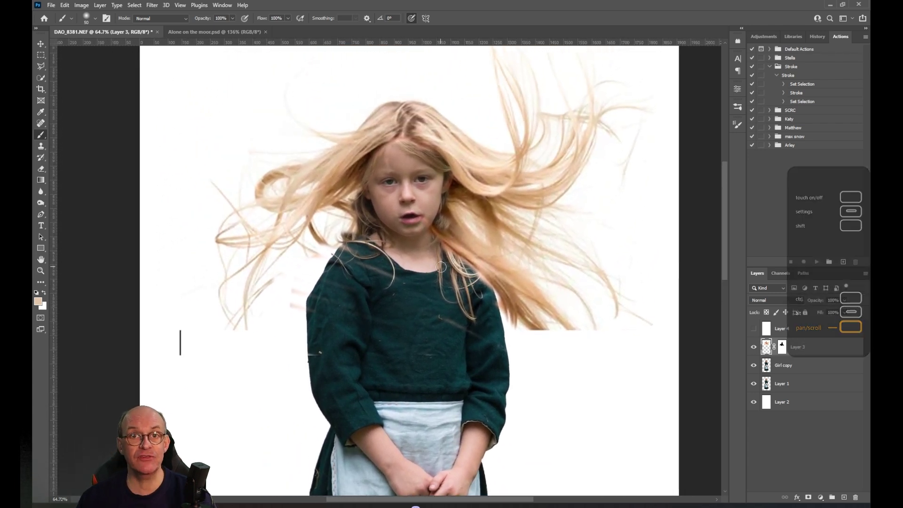
scroll(441, 267, up, 5)
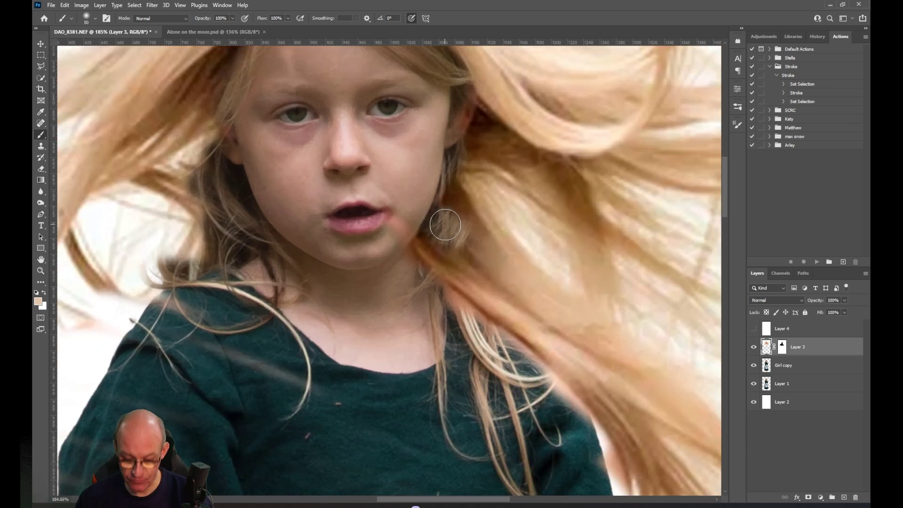
scroll(455, 188, up, 5)
scroll(456, 188, right, 5)
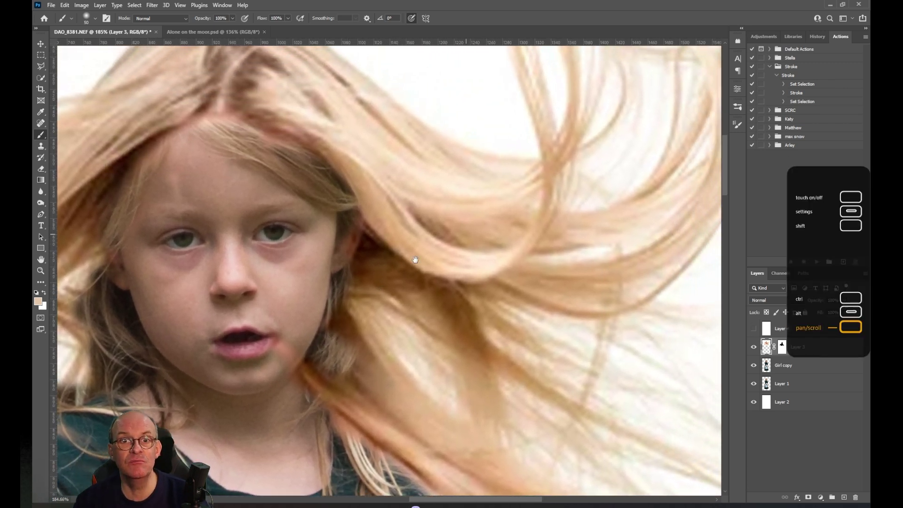
scroll(416, 259, up, 5)
scroll(415, 260, right, 3)
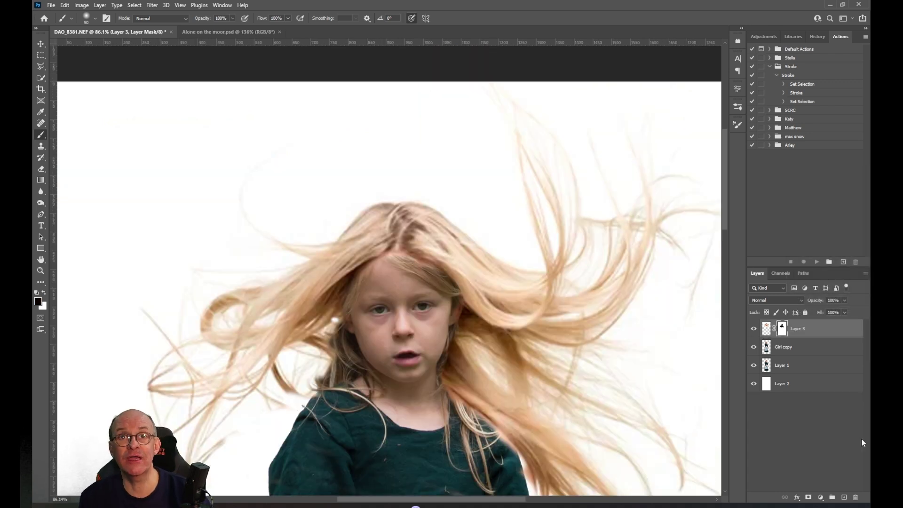
Add empty Layer 4 above Layer 3 and move Girl copy to the top of the stack
click(844, 498)
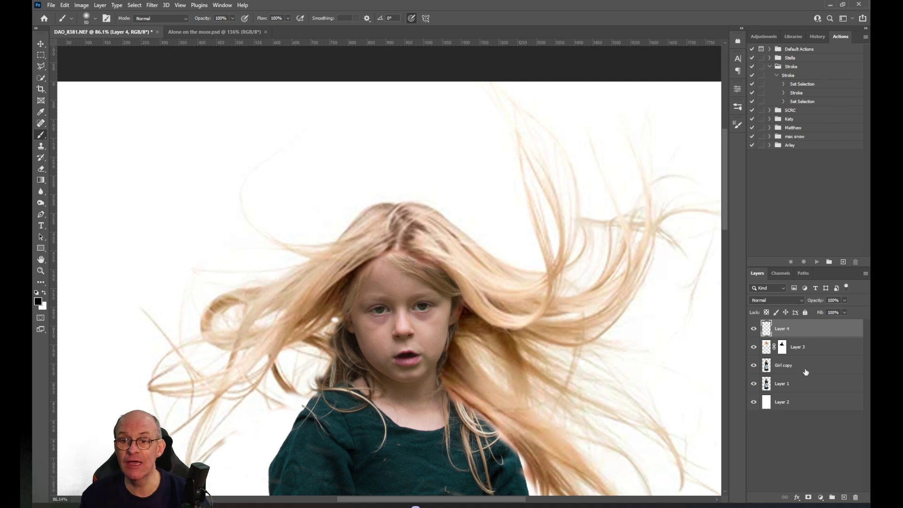
drag(805, 368, 818, 326)
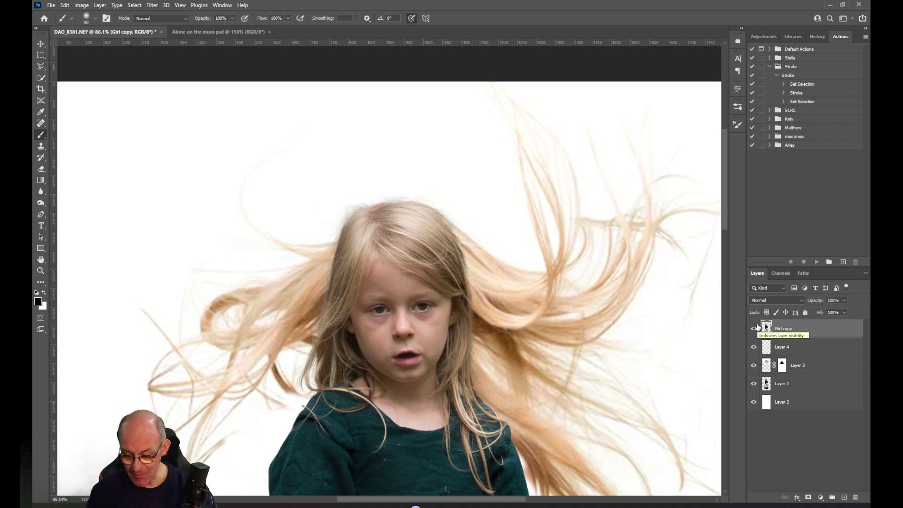
Sample a hair tone, hide Girl copy, and ready a size-20 brush at 50% on Layer 4
key(alt)
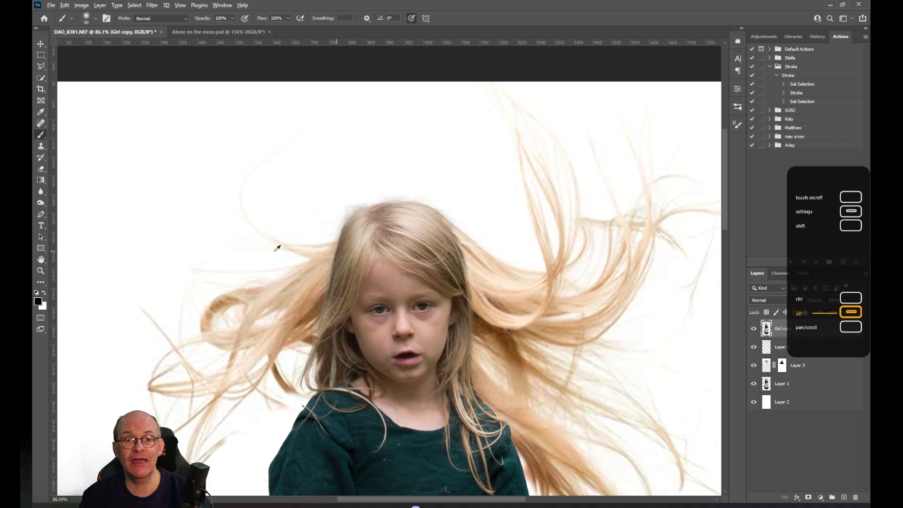
alt+click(432, 228)
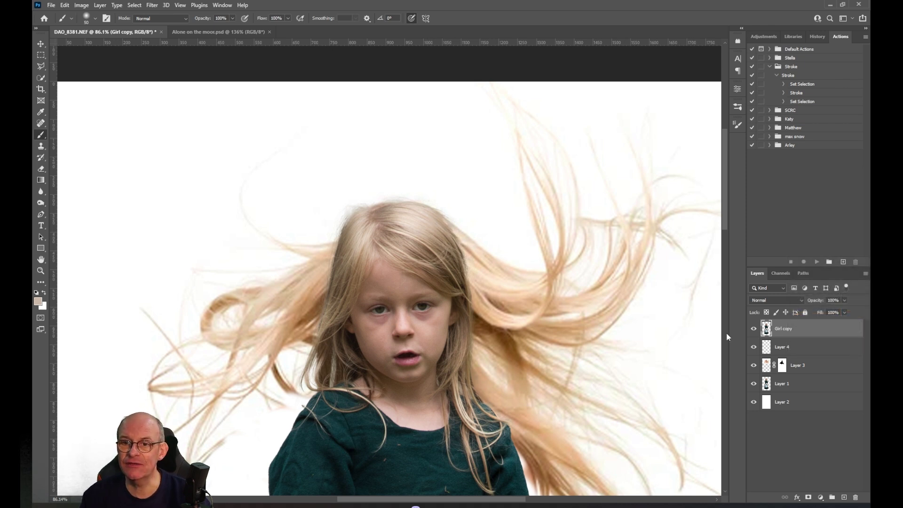
click(753, 329)
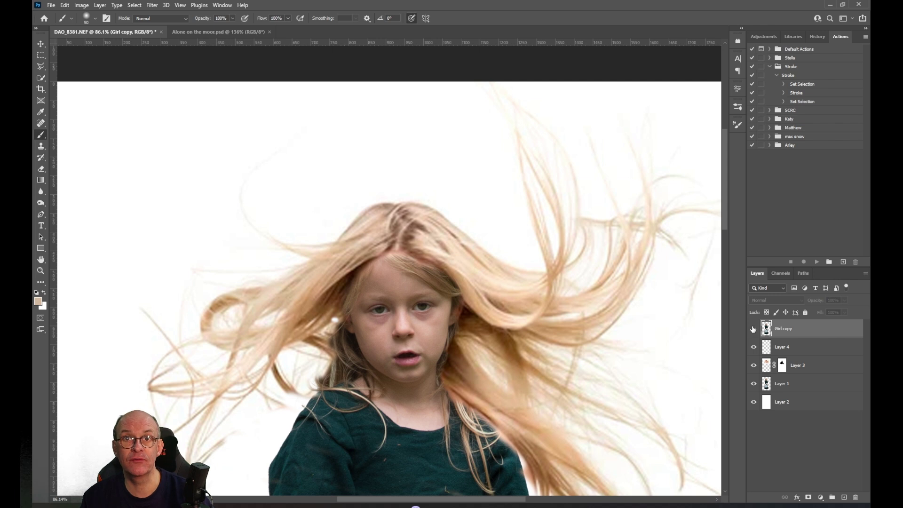
click(790, 347)
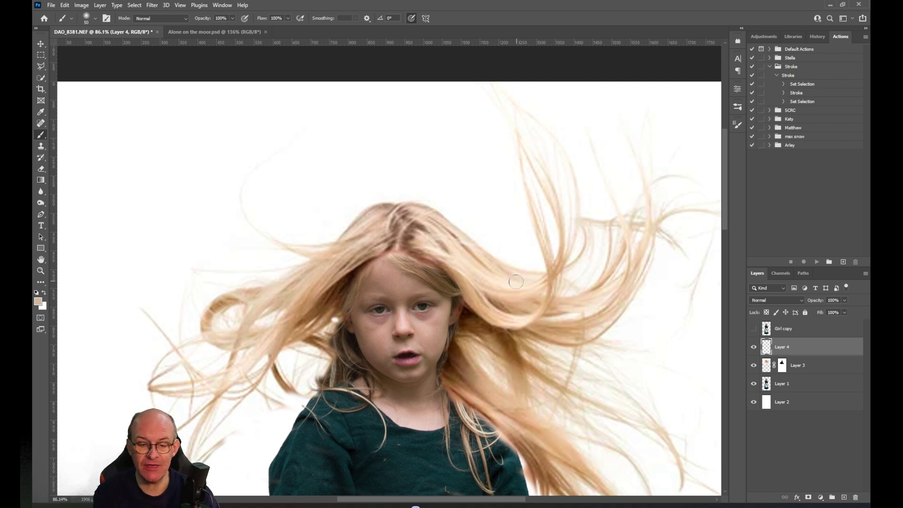
key(bracketleft)
key(bracketleft)
key(bracketleft)
key(bracketleft)
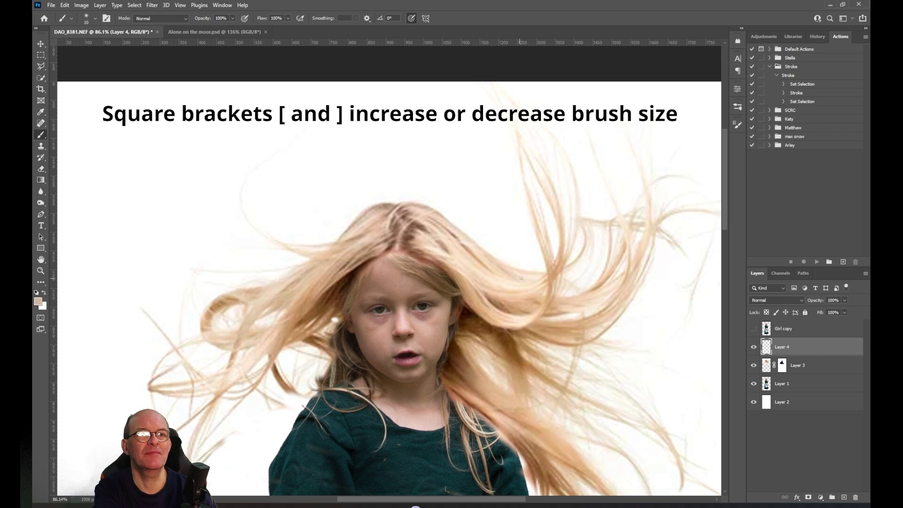
key(bracketright)
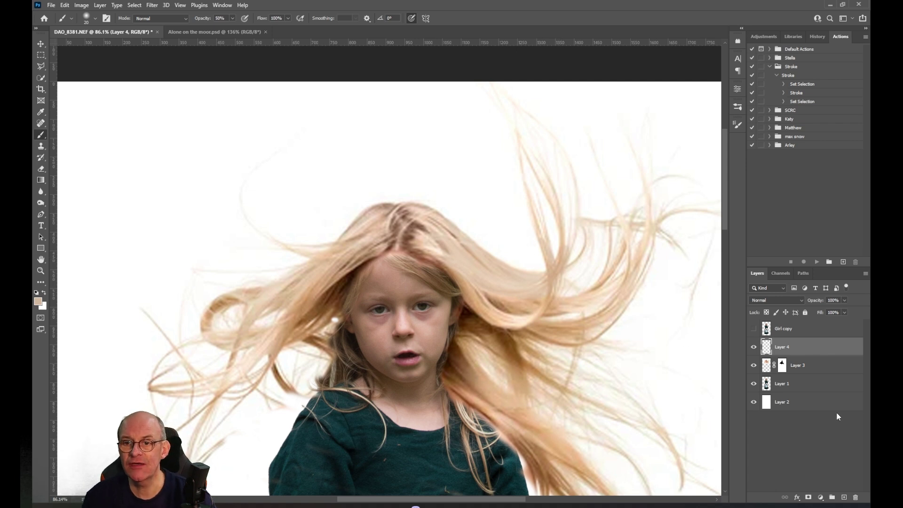
Toggle Layer 3 off and on to check the strokes, then show Girl copy again
click(754, 365)
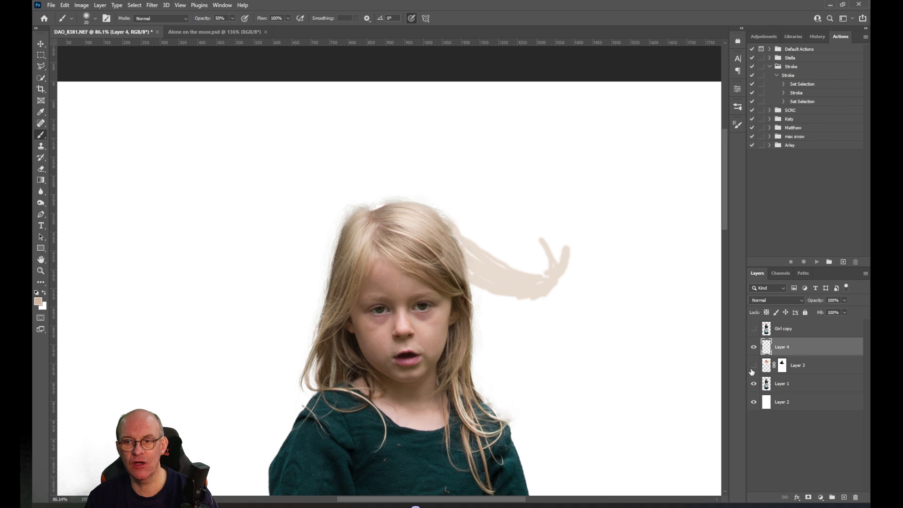
click(754, 367)
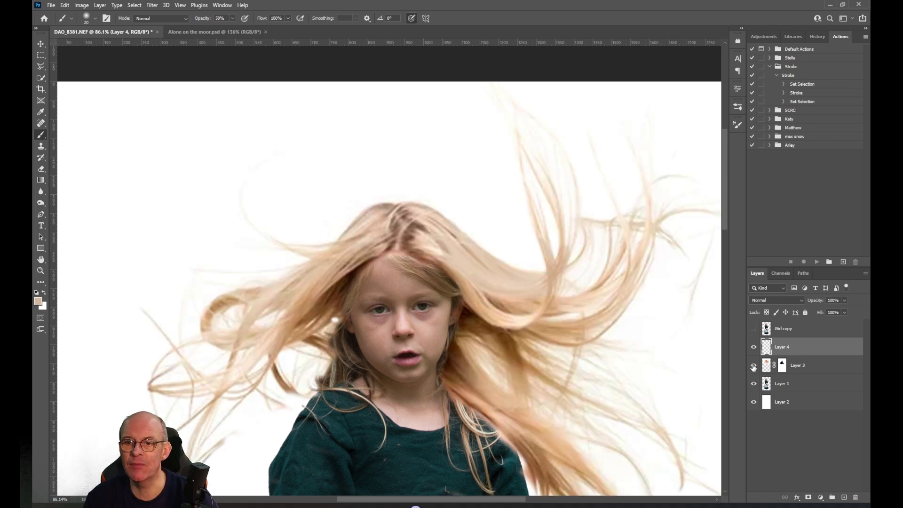
click(754, 328)
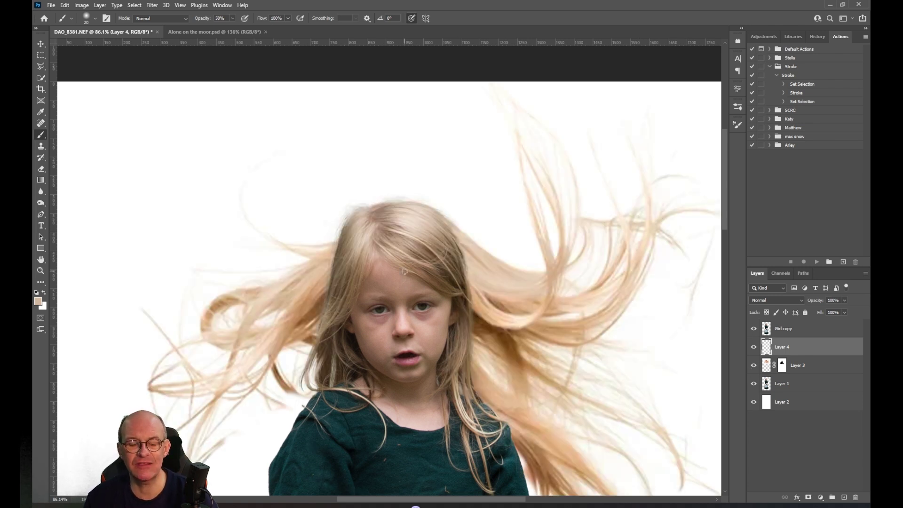
Sample a darker hair brown and paint thin strands on Layer 4 right of the face
key(alt)
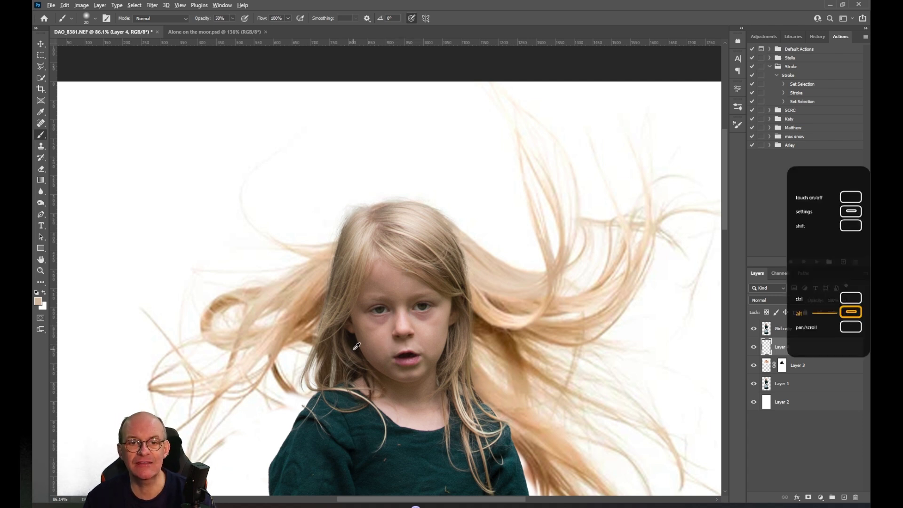
alt+click(343, 314)
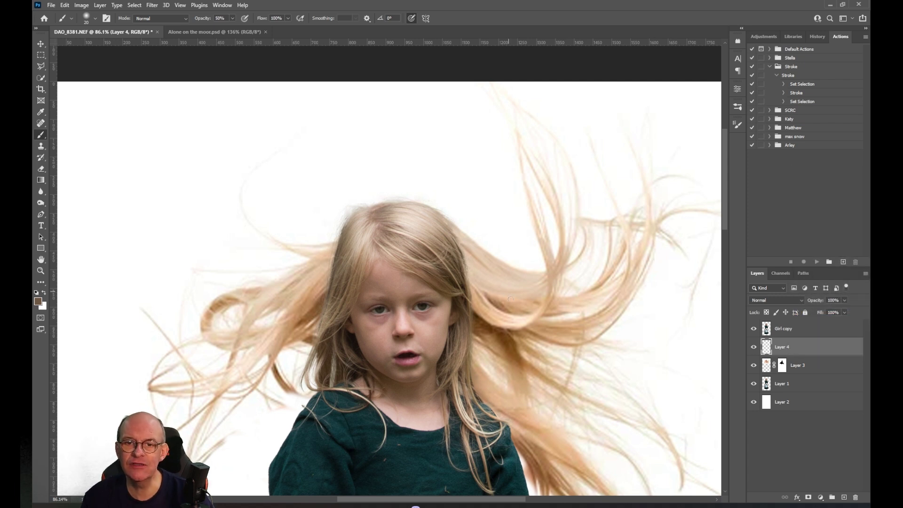
mouse_move(530, 311)
mouse_down()
mouse_move(492, 299)
mouse_move(531, 308)
mouse_move(491, 301)
mouse_move(506, 311)
mouse_move(535, 305)
mouse_up()
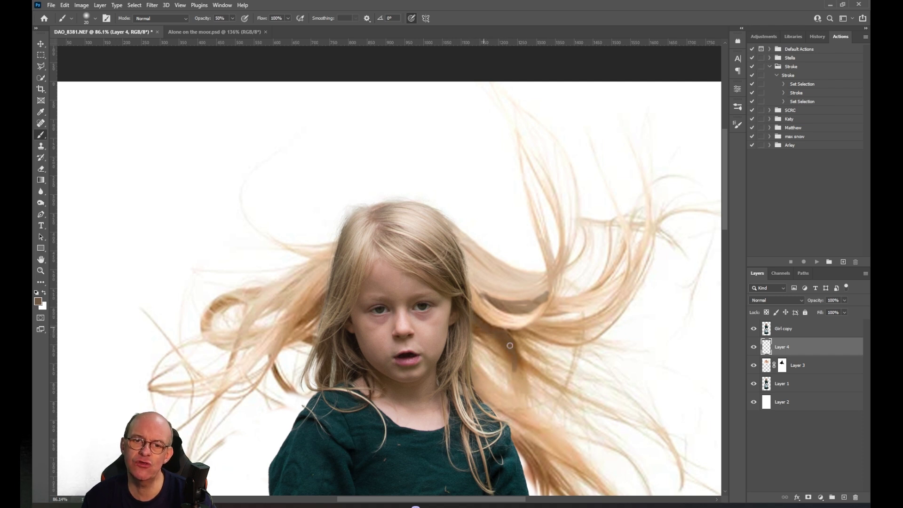
mouse_move(510, 346)
mouse_down()
mouse_move(533, 374)
mouse_move(494, 325)
mouse_move(536, 368)
mouse_move(570, 384)
mouse_up()
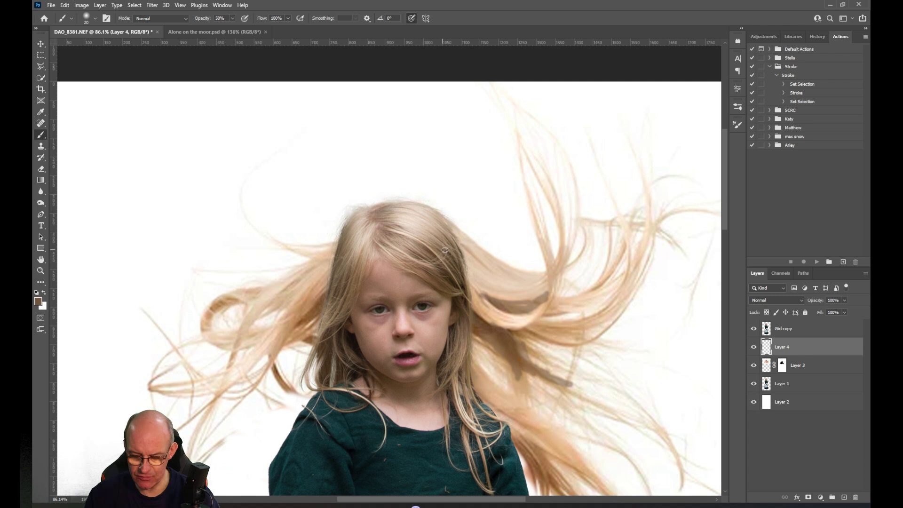
Sample a light peach hair tone, then compare with Layer 3 toggled, leaving it hidden
alt+click(530, 418)
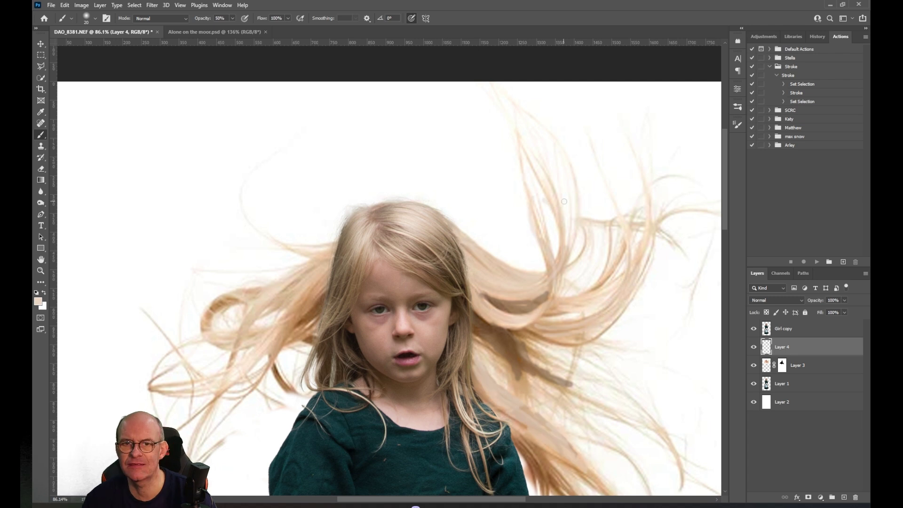
click(754, 366)
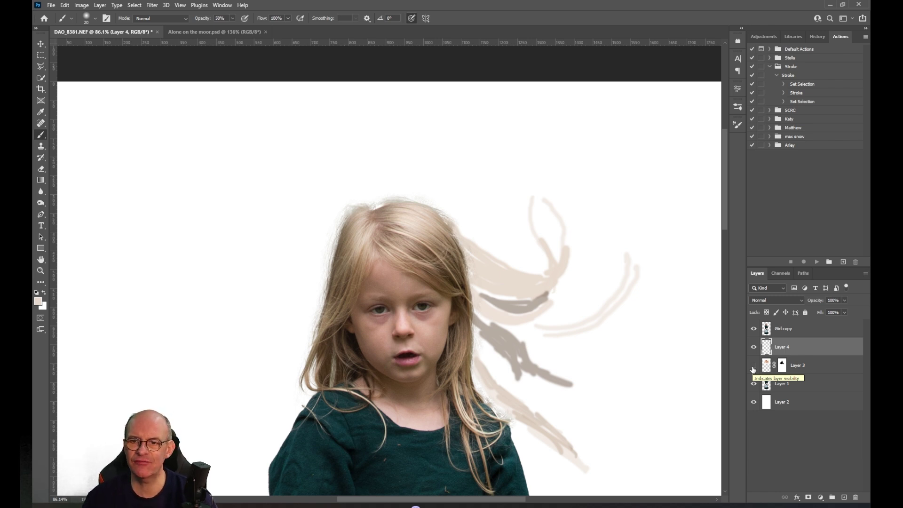
click(754, 366)
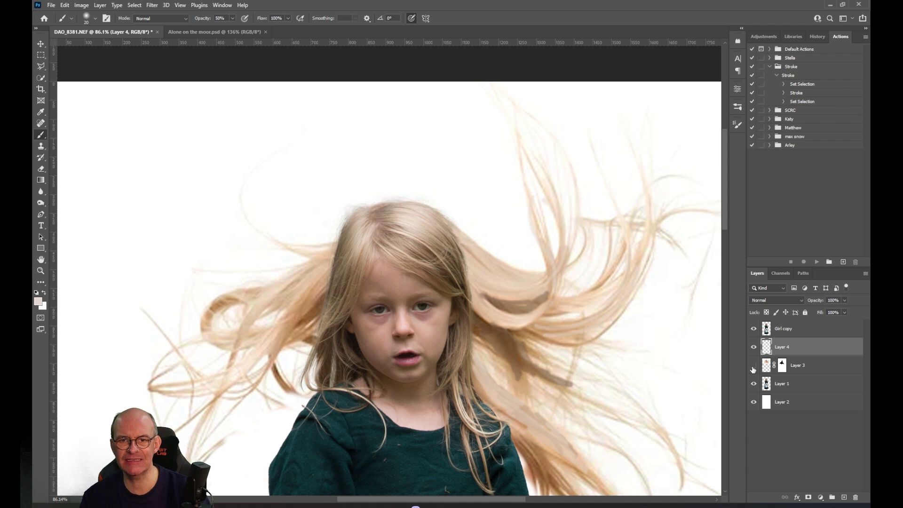
click(754, 366)
click(754, 367)
click(753, 367)
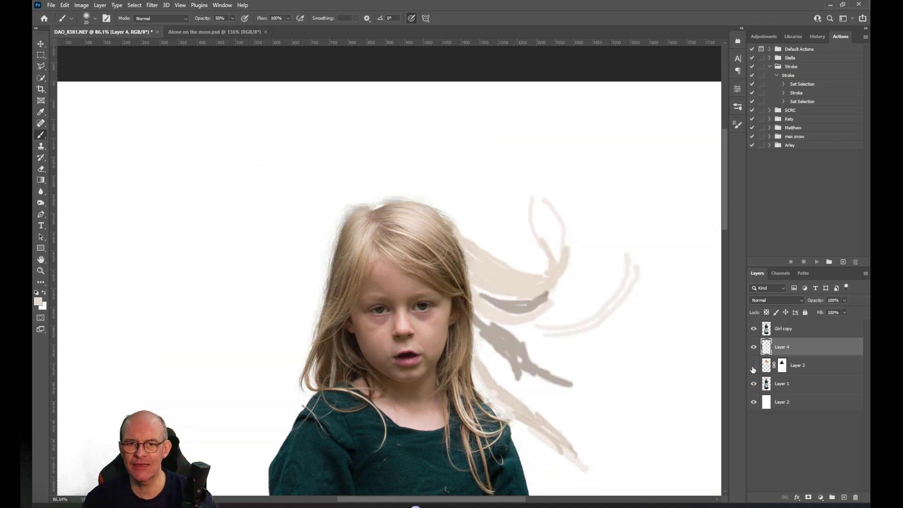
click(754, 367)
click(754, 367)
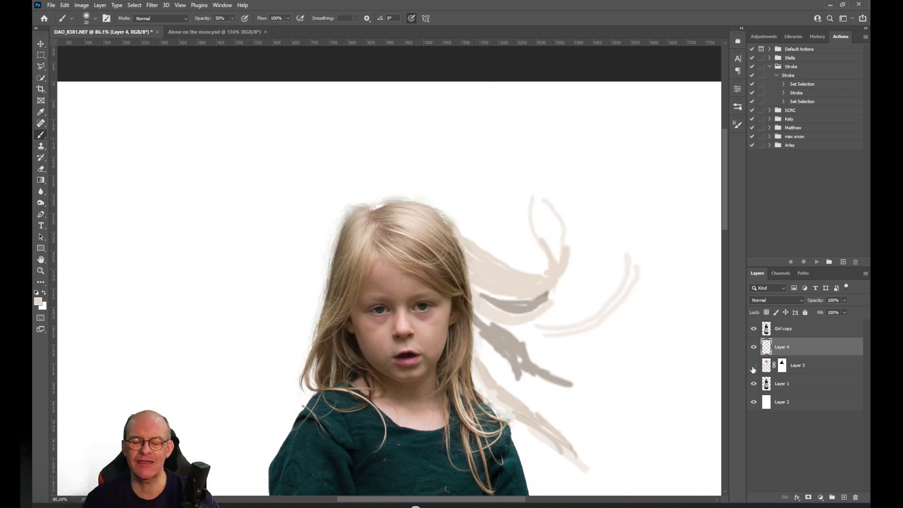
Sample darker tan and dark brown from the hair and paint tan and dark wisps outward
scroll(604, 325, up, 5)
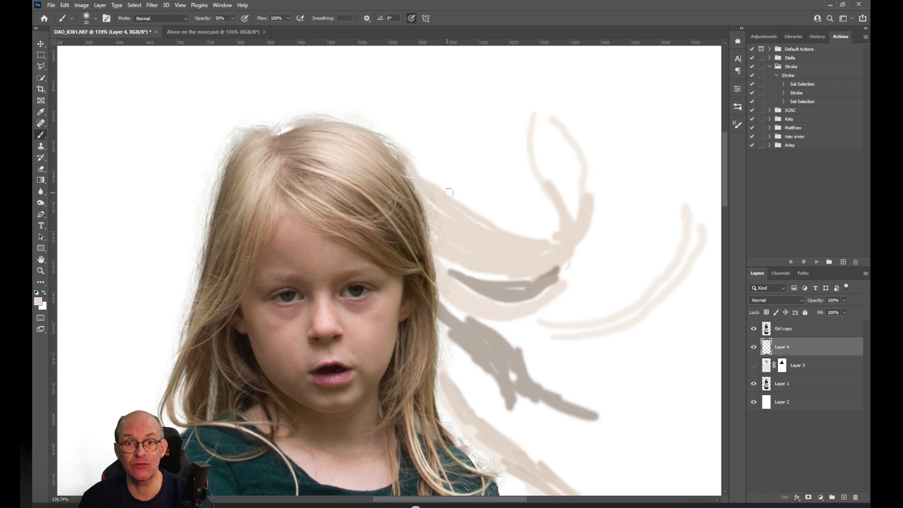
key(alt)
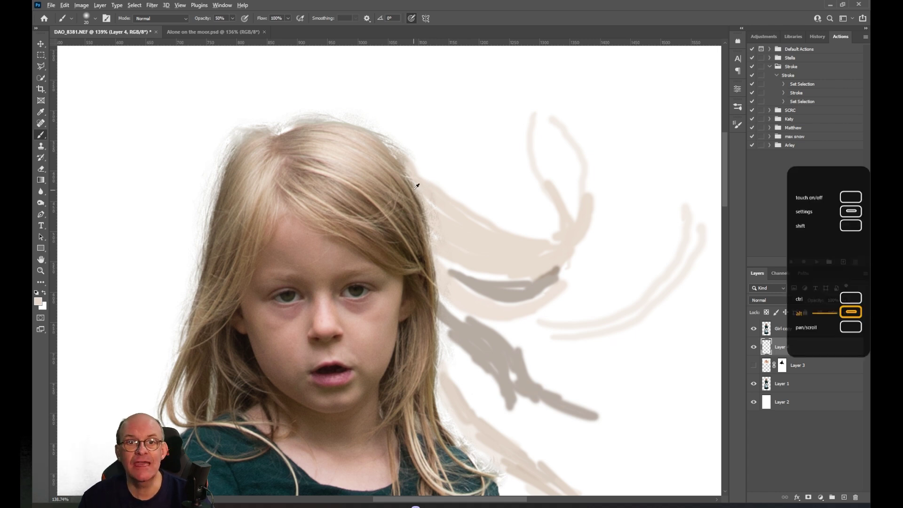
alt+click(406, 186)
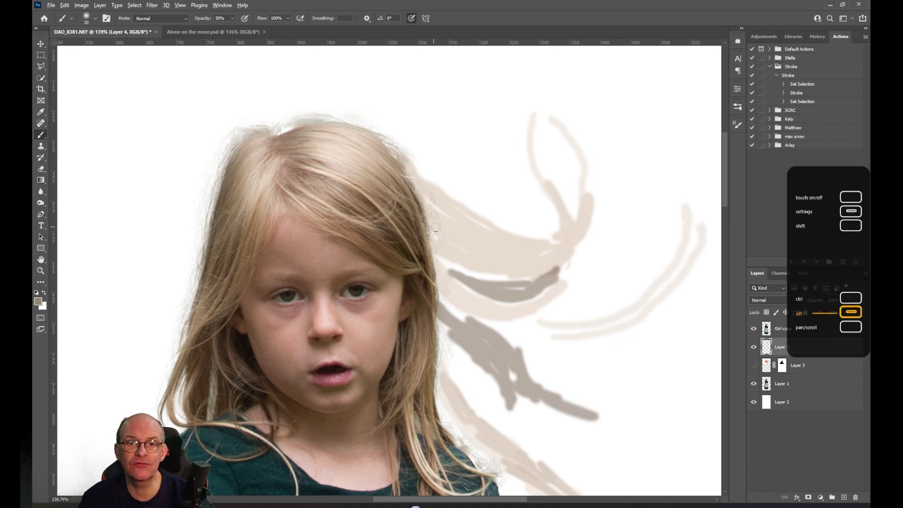
mouse_move(442, 207)
mouse_down()
mouse_move(400, 169)
mouse_move(434, 193)
mouse_move(398, 173)
mouse_move(421, 185)
mouse_move(441, 216)
mouse_move(406, 184)
mouse_move(447, 241)
mouse_move(414, 212)
mouse_move(443, 224)
mouse_move(454, 253)
mouse_move(428, 226)
mouse_move(451, 256)
mouse_move(395, 159)
mouse_move(465, 243)
mouse_move(503, 242)
mouse_move(519, 264)
mouse_move(434, 241)
mouse_move(481, 264)
mouse_move(443, 246)
mouse_move(470, 264)
mouse_move(433, 237)
mouse_move(439, 245)
mouse_move(410, 184)
mouse_move(414, 203)
mouse_move(438, 210)
mouse_up()
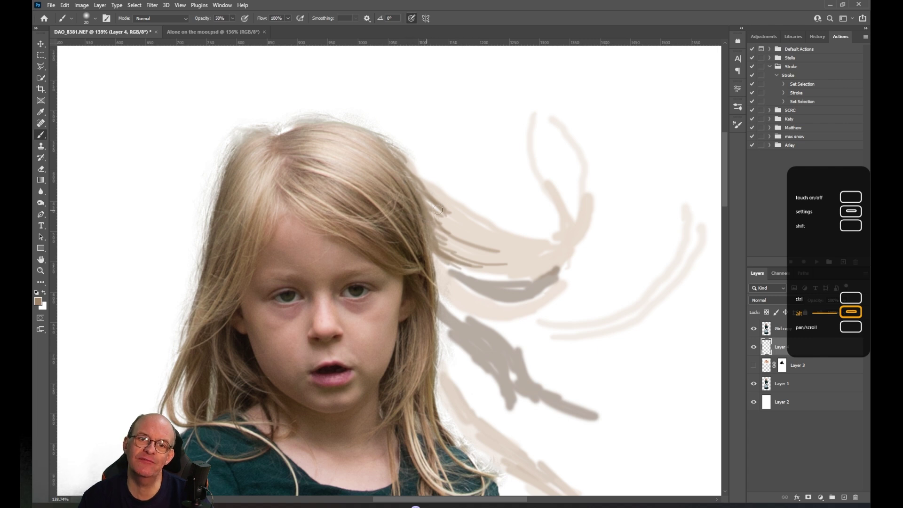
alt+click(412, 233)
mouse_move(462, 278)
mouse_down()
mouse_move(431, 245)
mouse_move(474, 284)
mouse_move(417, 244)
mouse_move(508, 286)
mouse_move(467, 265)
mouse_move(517, 278)
mouse_move(465, 265)
mouse_move(429, 240)
mouse_up()
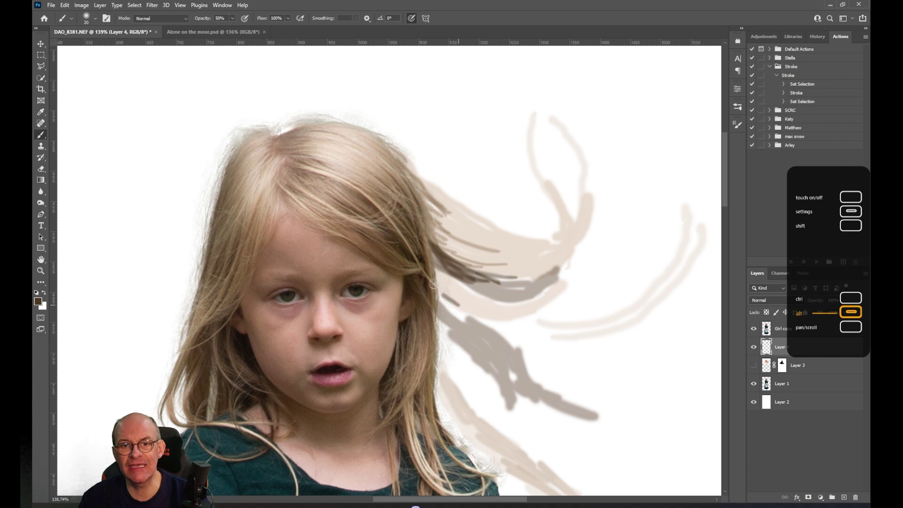
mouse_move(427, 255)
mouse_down()
mouse_move(445, 266)
mouse_move(448, 288)
mouse_move(425, 243)
mouse_move(452, 278)
mouse_move(441, 243)
mouse_move(463, 285)
mouse_move(458, 254)
mouse_move(494, 289)
mouse_up()
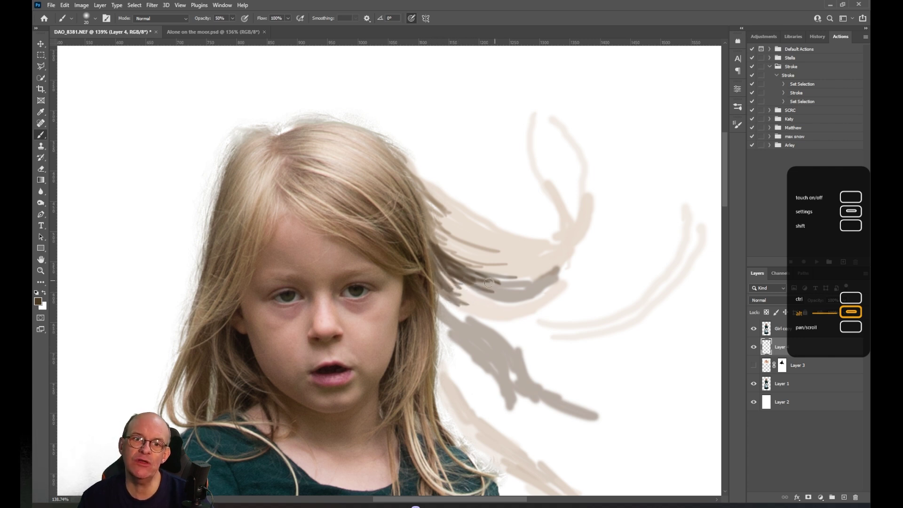
drag(434, 253, 478, 297)
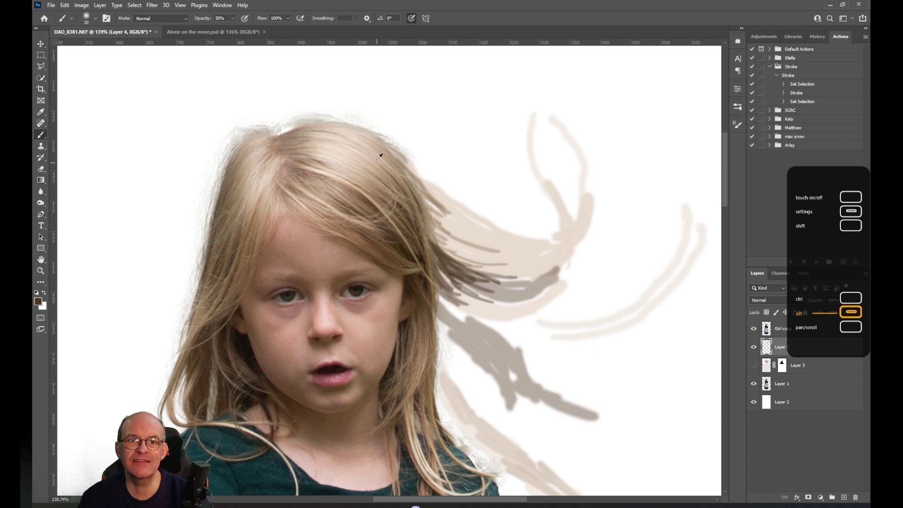
Sample a slightly pinker light beige and paint light beige wisps outward from the hair
alt+click(427, 181)
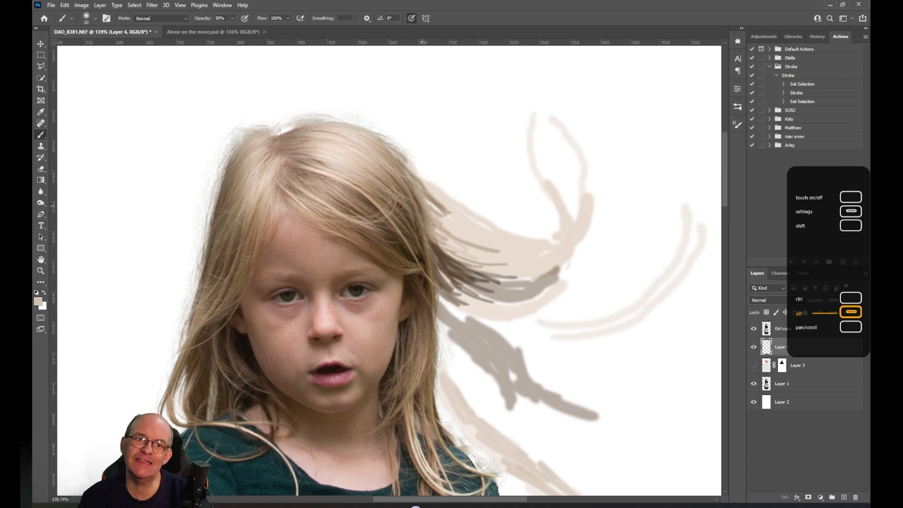
alt+click(403, 181)
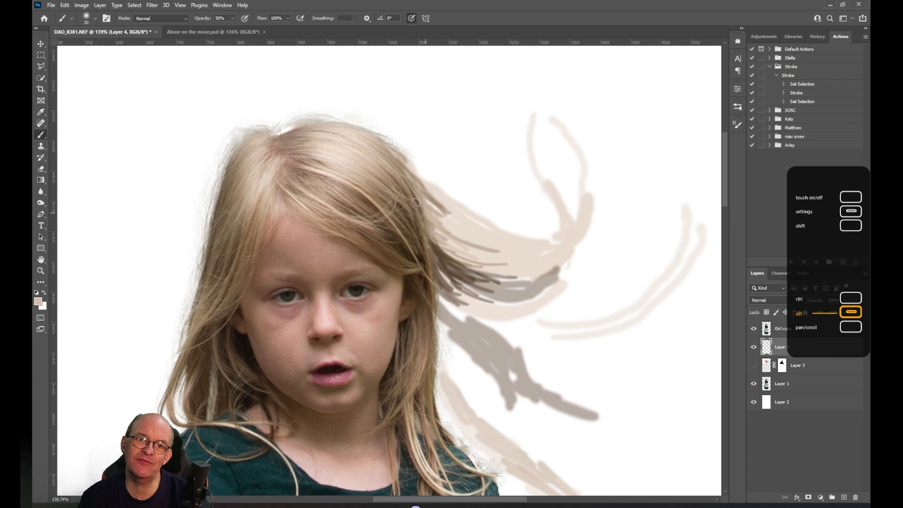
mouse_move(414, 200)
mouse_down()
mouse_move(461, 237)
mouse_move(483, 237)
mouse_up()
drag(445, 207, 482, 230)
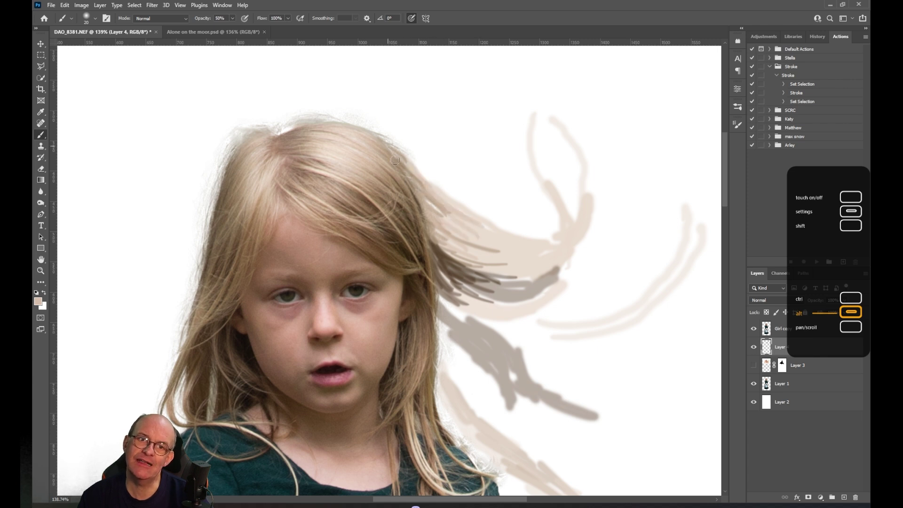
Resample dark brown and paint more dark strands, including a curving one, along the hair edge
alt+click(426, 280)
mouse_move(431, 285)
mouse_down()
mouse_move(467, 315)
mouse_move(488, 318)
mouse_up()
mouse_move(432, 296)
mouse_down()
mouse_move(457, 329)
mouse_move(481, 339)
mouse_up()
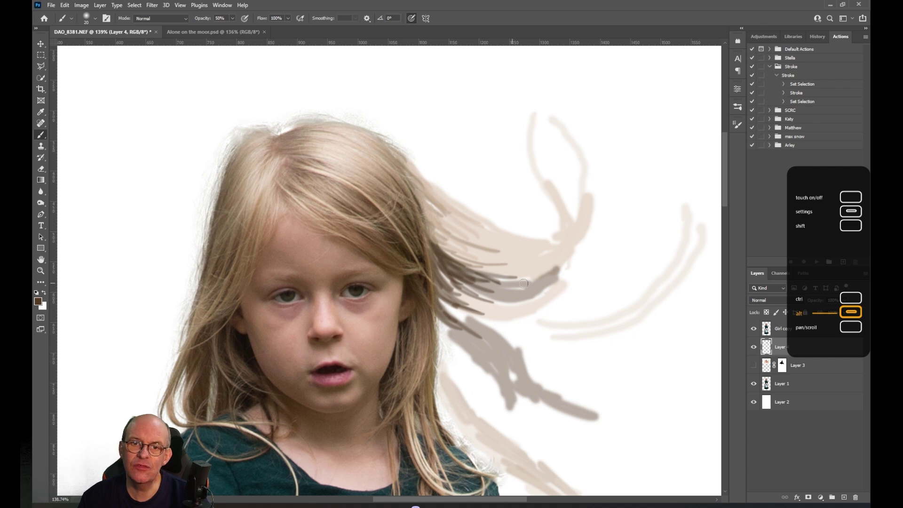
mouse_move(557, 270)
mouse_down()
mouse_move(520, 288)
mouse_move(451, 274)
mouse_up()
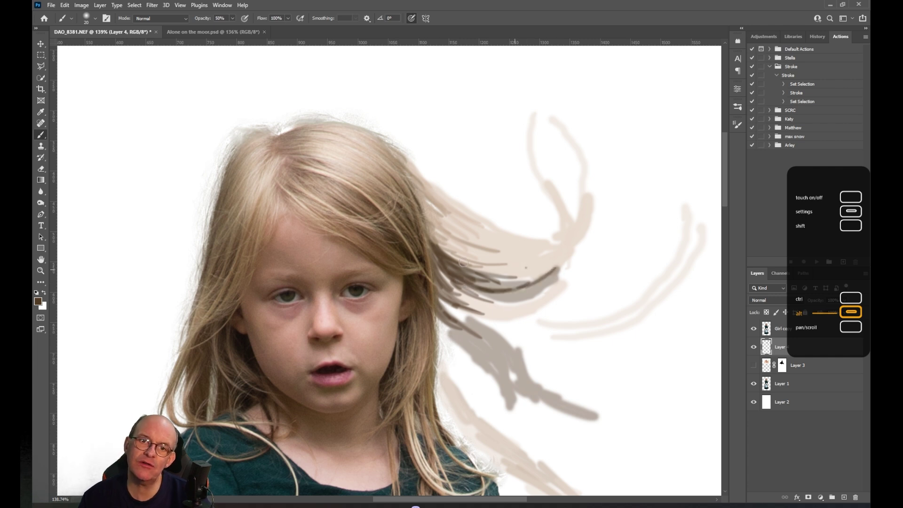
drag(522, 263, 422, 223)
drag(480, 254, 421, 202)
drag(454, 235, 417, 186)
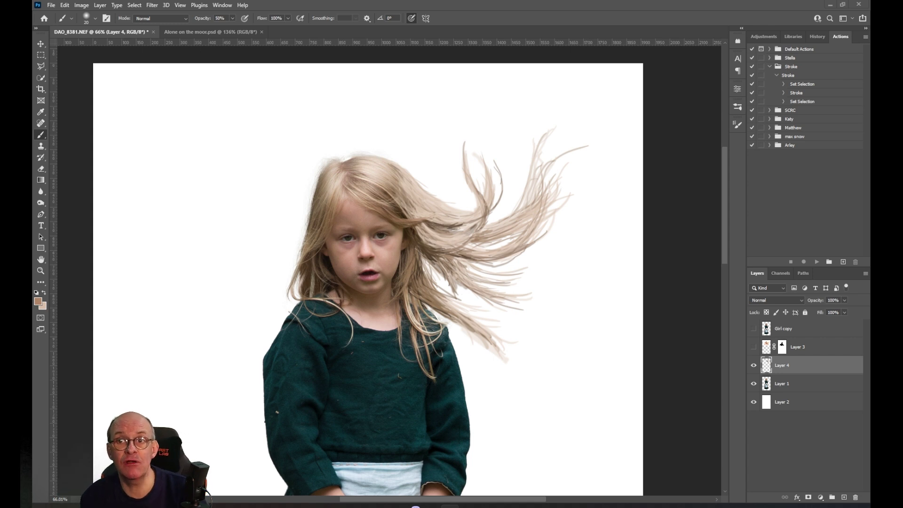
click(753, 348)
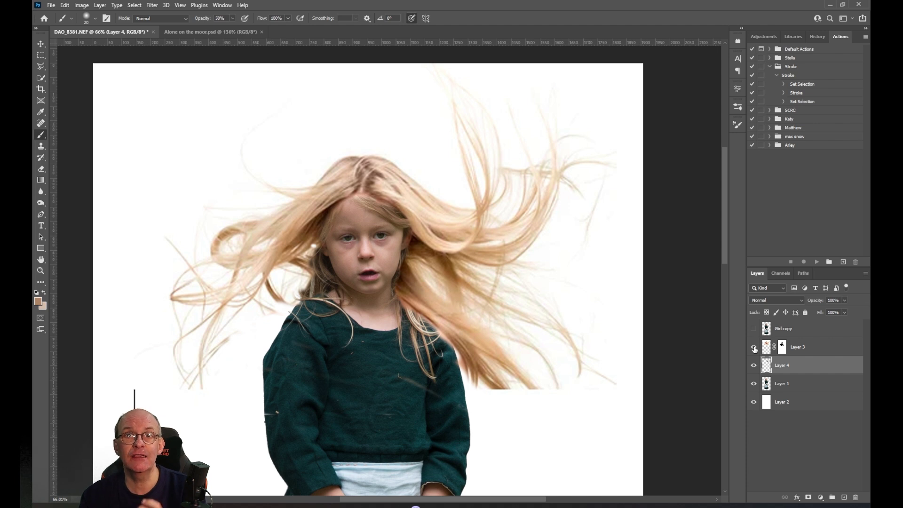
click(754, 347)
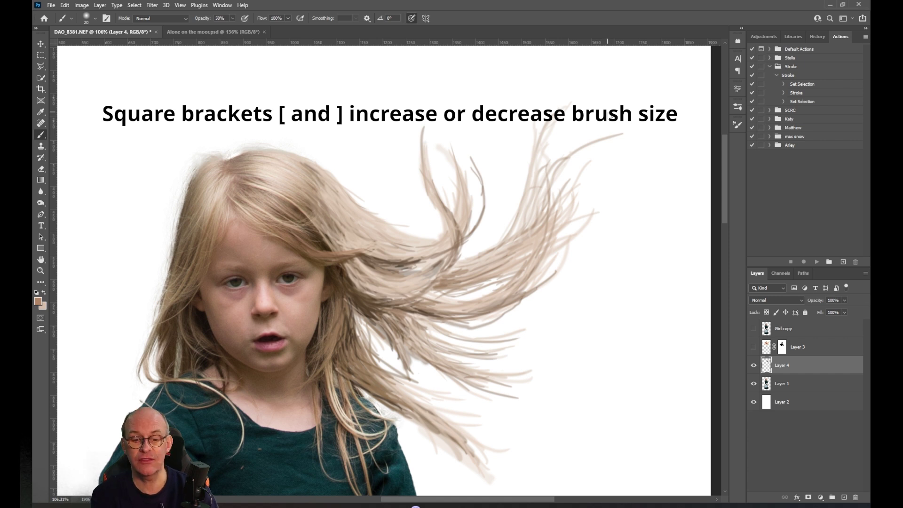
Halve the brush size from 20 to 10 pixels and zoom in on the hair
key(bracketleft)
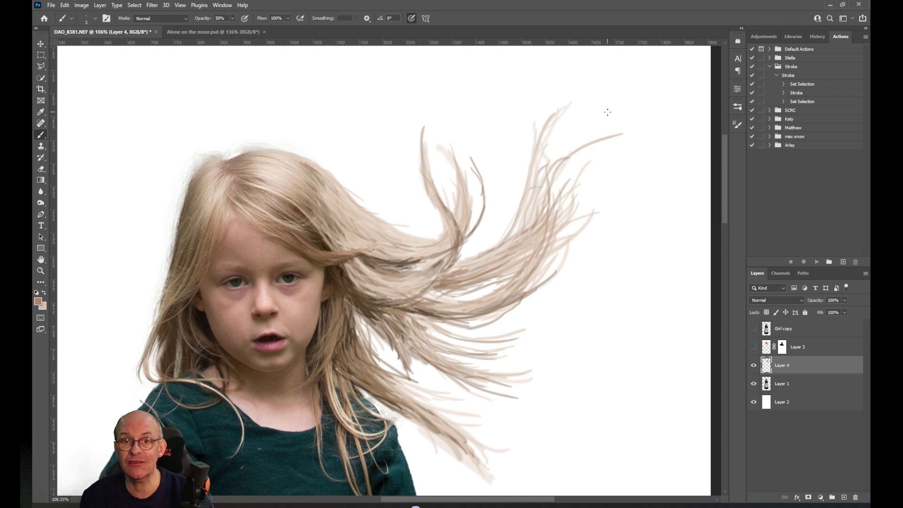
scroll(394, 261, up, 4)
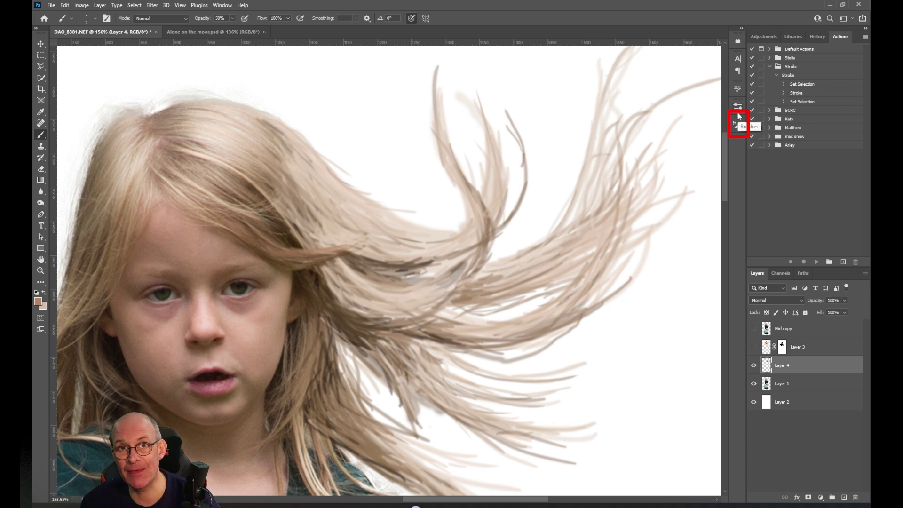
Show the Brush Settings panel with Shape Dynamics size jitter set to Pen Pressure
click(740, 124)
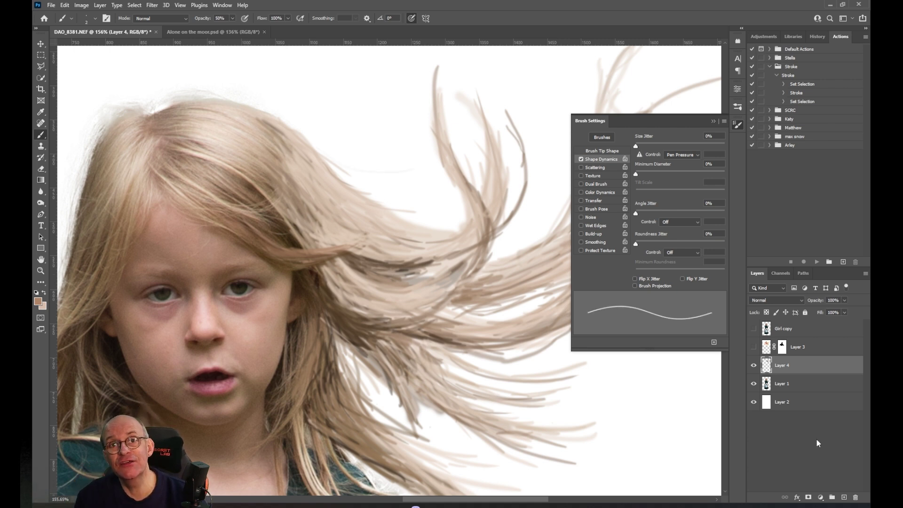
Add an empty Layer 5 above Layer 4 and zoom in on the hair
click(844, 497)
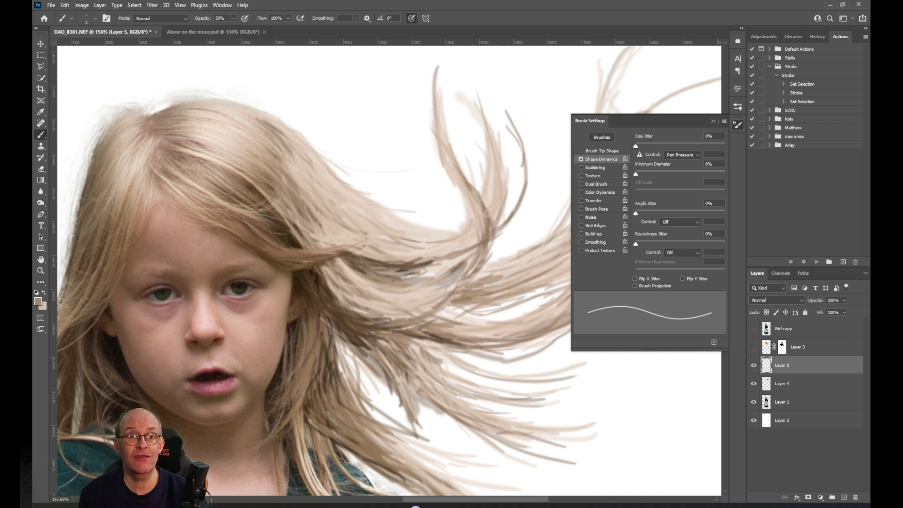
scroll(270, 115, up, 3)
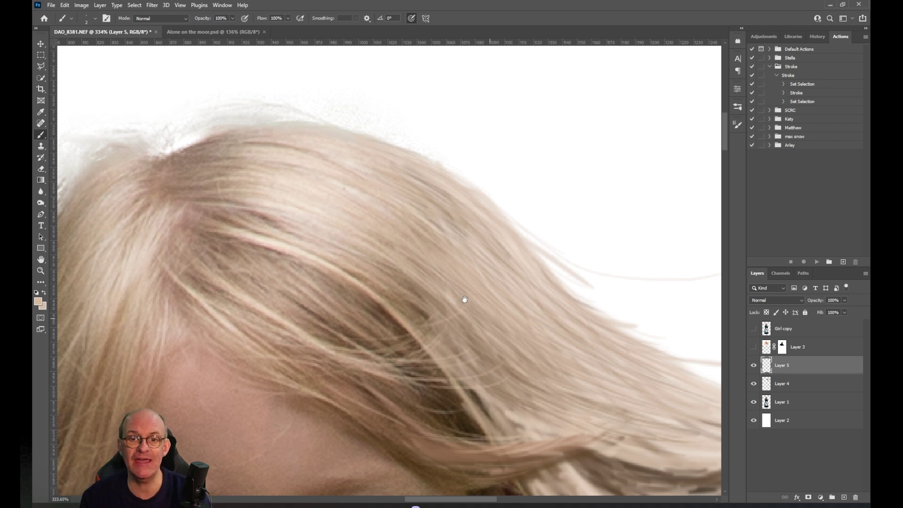
Pan across the hair from the strand ends on the right back to the top of the head
drag(462, 298, 186, 115)
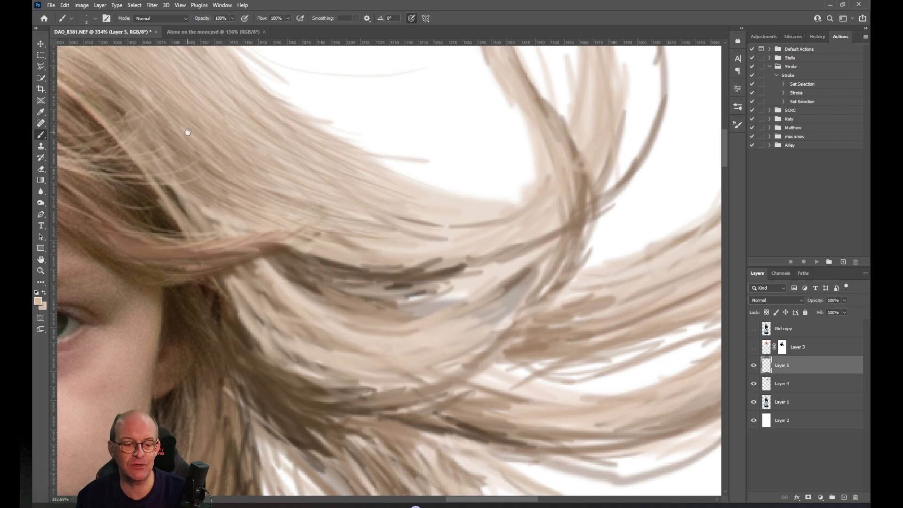
drag(250, 141, 524, 322)
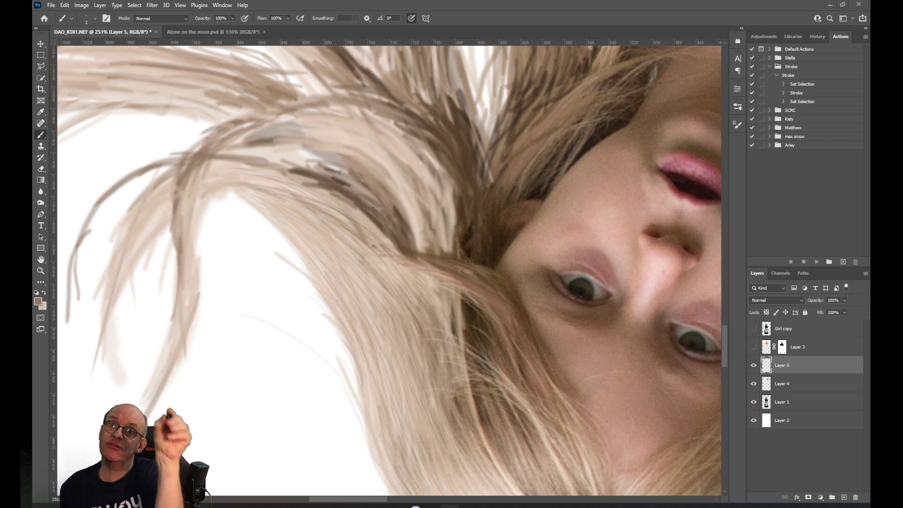
Rotate the canvas view 180 degrees so the girl's image is upside down
scroll(389, 271, down, 2)
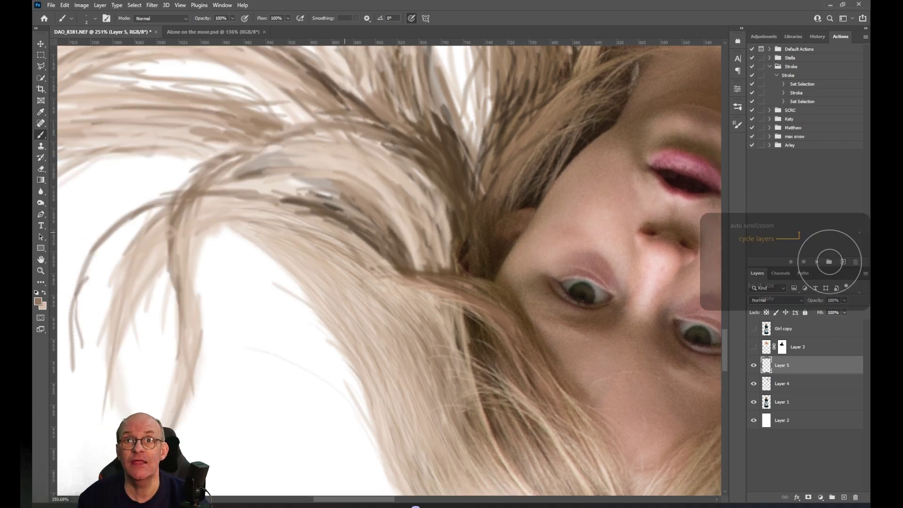
scroll(390, 270, down, 1)
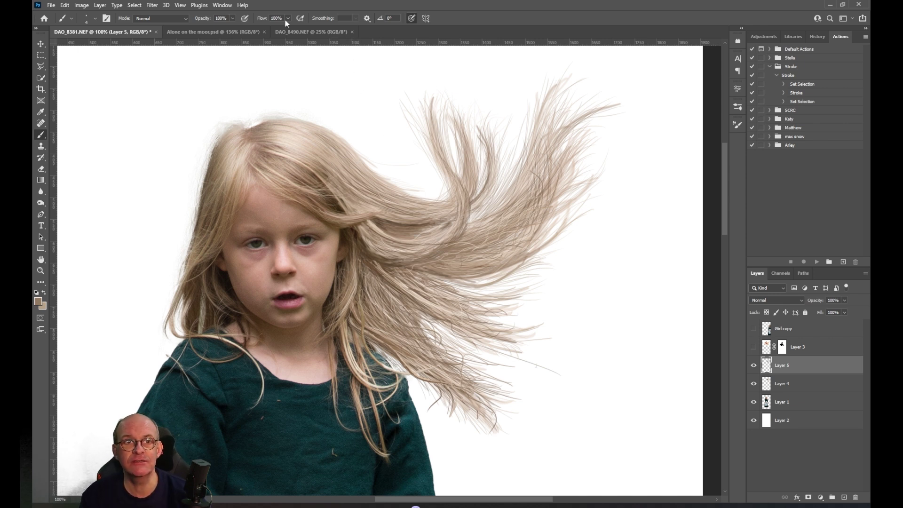
Apply Filter > Blur > Gaussian Blur with a 0.9 pixel radius to Layer 5
click(153, 6)
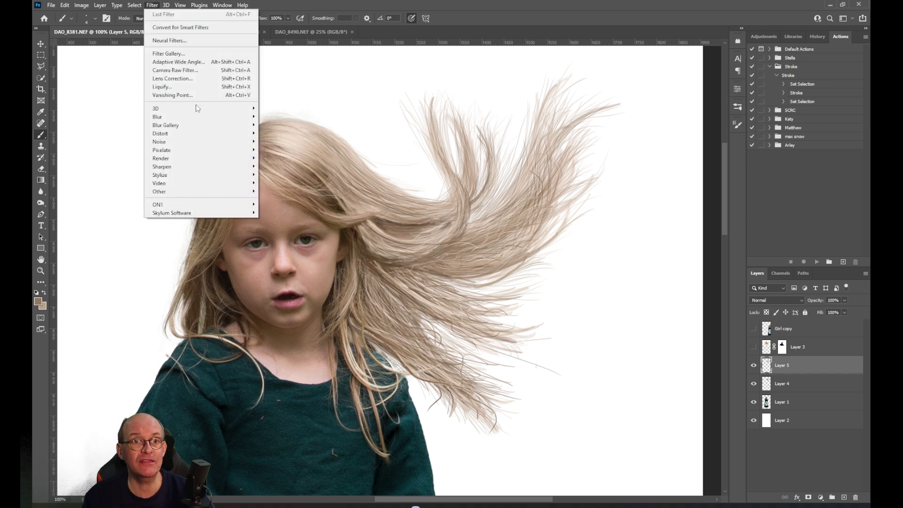
mouse_move(207, 122)
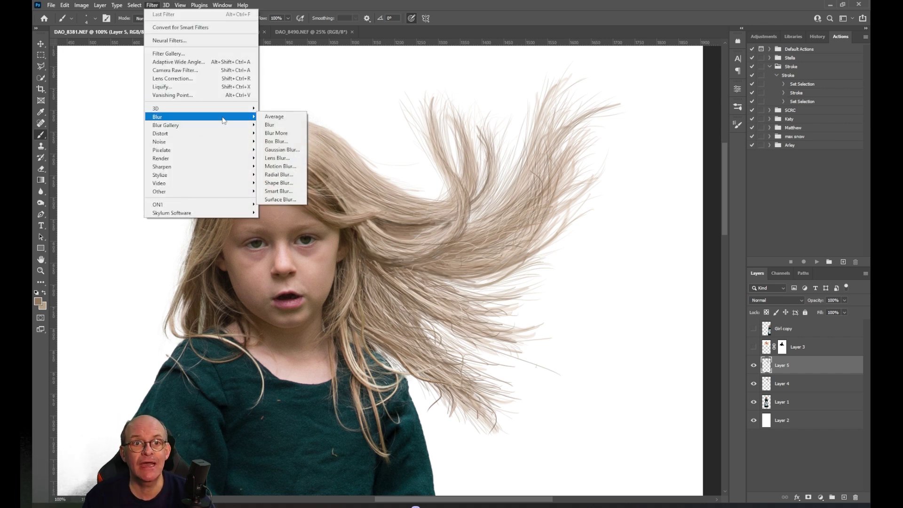
click(292, 149)
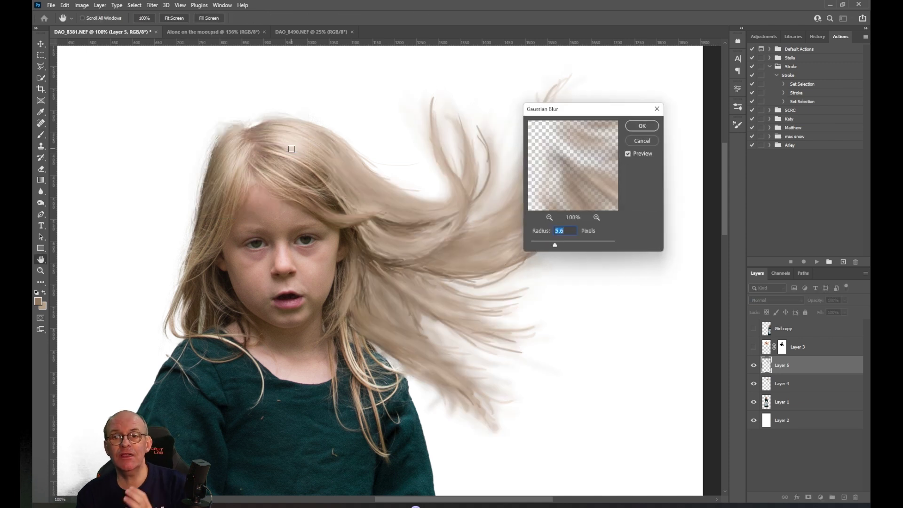
click(557, 244)
drag(549, 247, 538, 247)
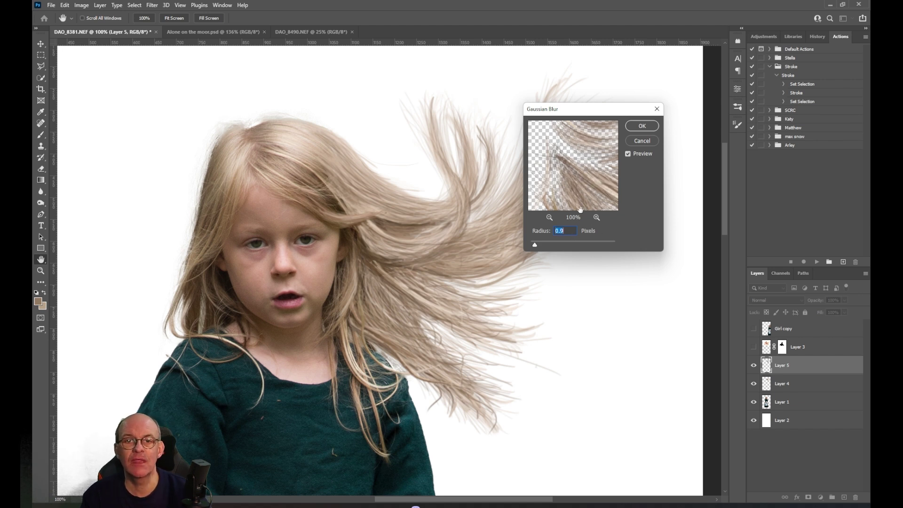
click(641, 126)
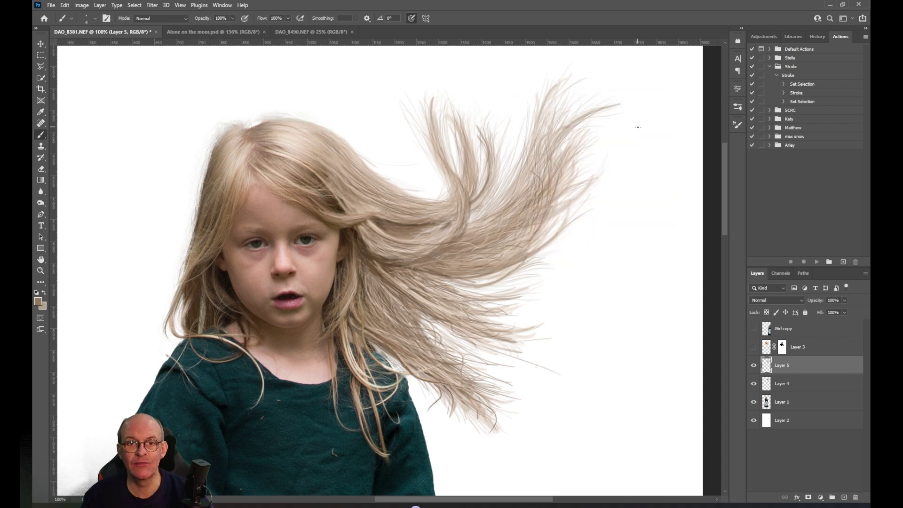
Show the History panel and restore the Gaussian Blur state after comparing before and after
click(817, 37)
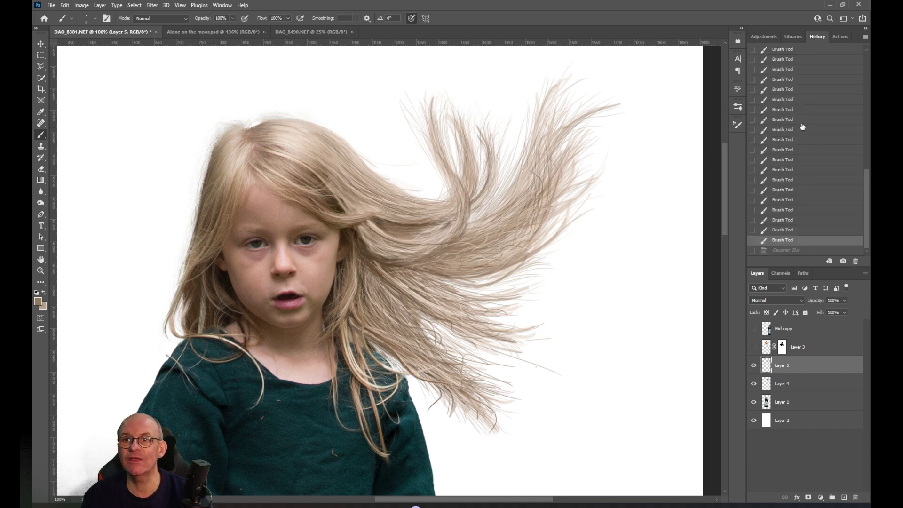
click(789, 251)
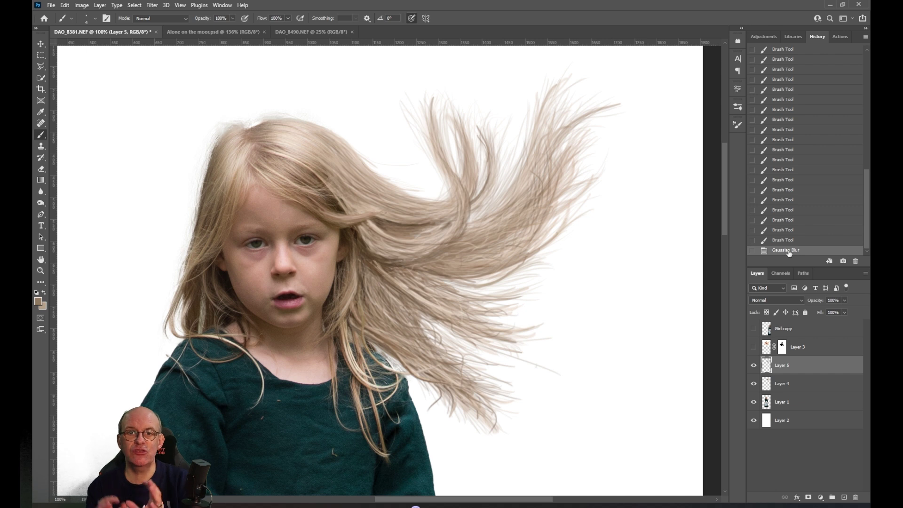